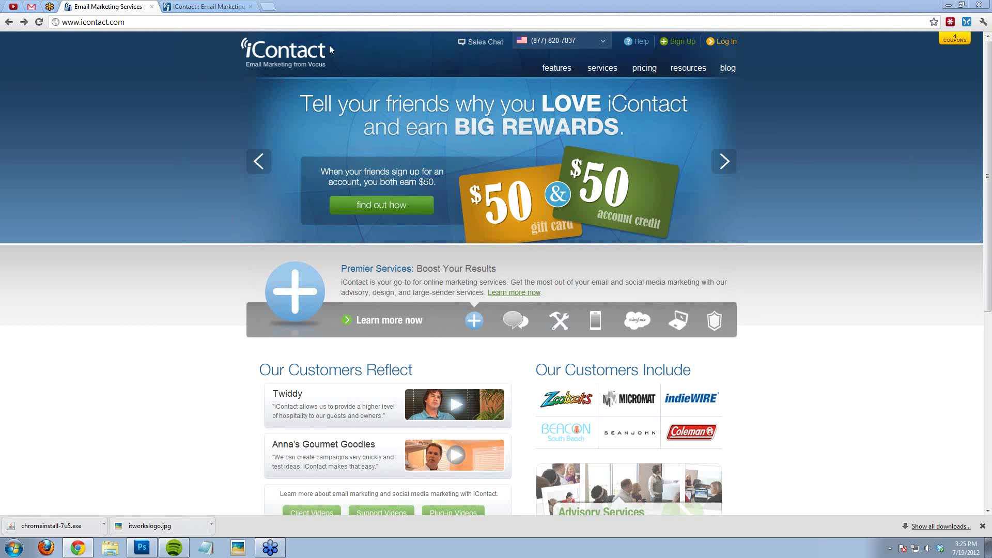
Step: Open the iContact pricing page listing the $14, $29 and $47 monthly plans
mouse_move(560, 74)
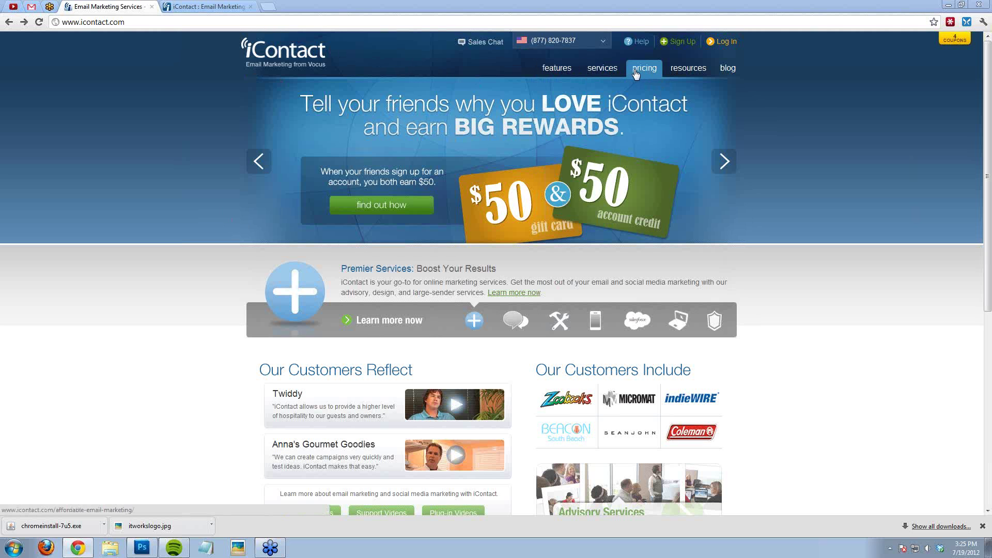
mouse_move(673, 79)
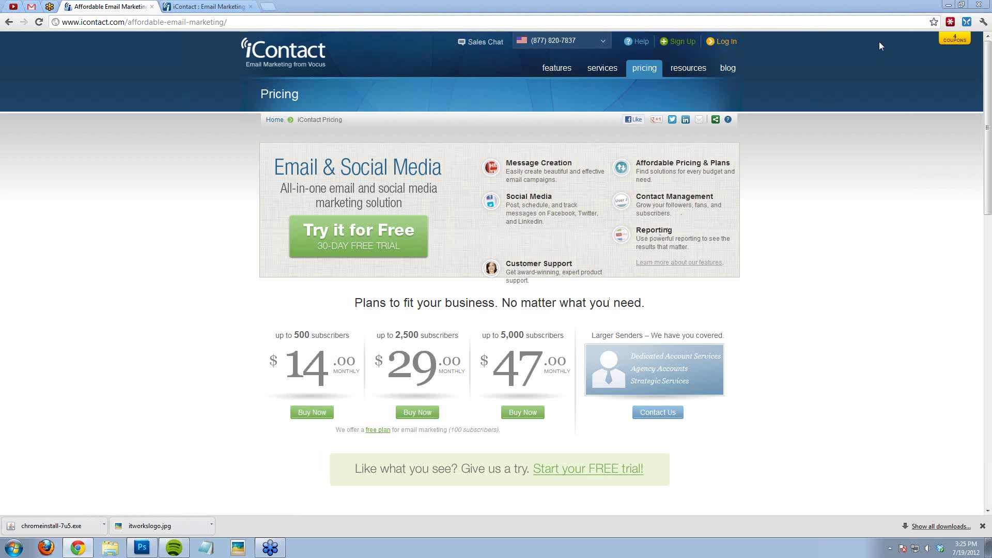
Step: Switch to the iContact Home dashboard showing seven contact lists totalling 15,825 contacts
key("ctrl+Tab")
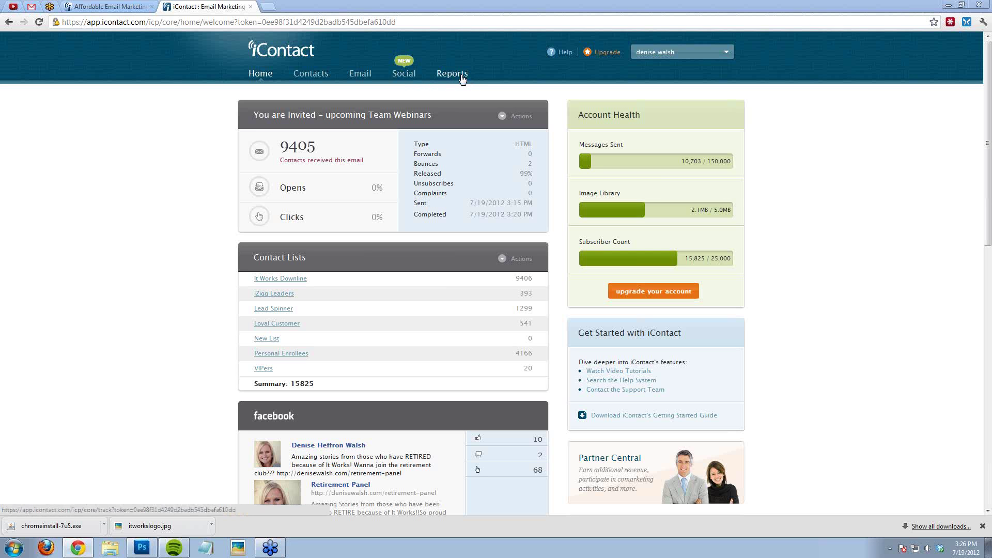
Step: Go to Contacts and open the Copy & Paste contact import form
left_click(321, 76)
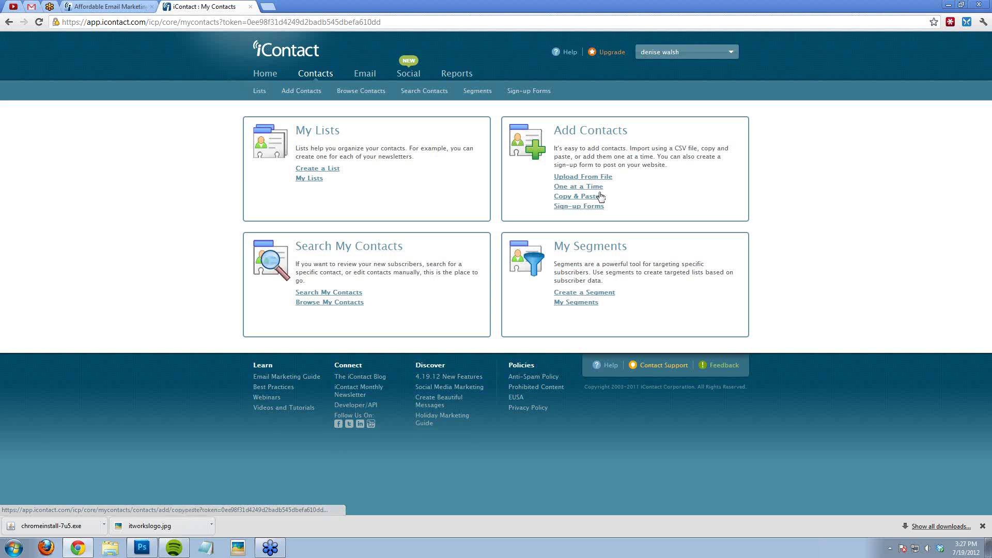
left_click(596, 199)
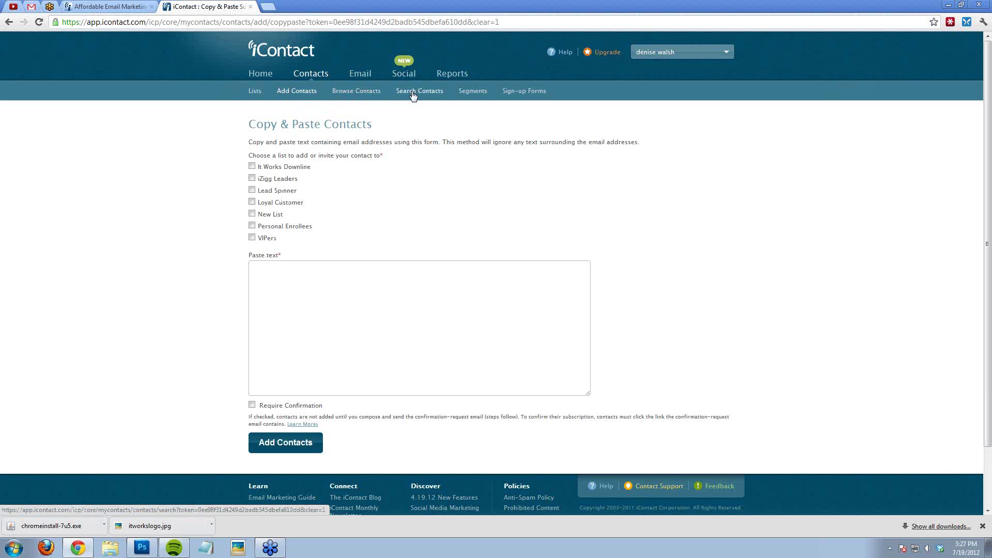
Step: Return to the Add Contacts options and open the Add One Contact form
left_click(299, 95)
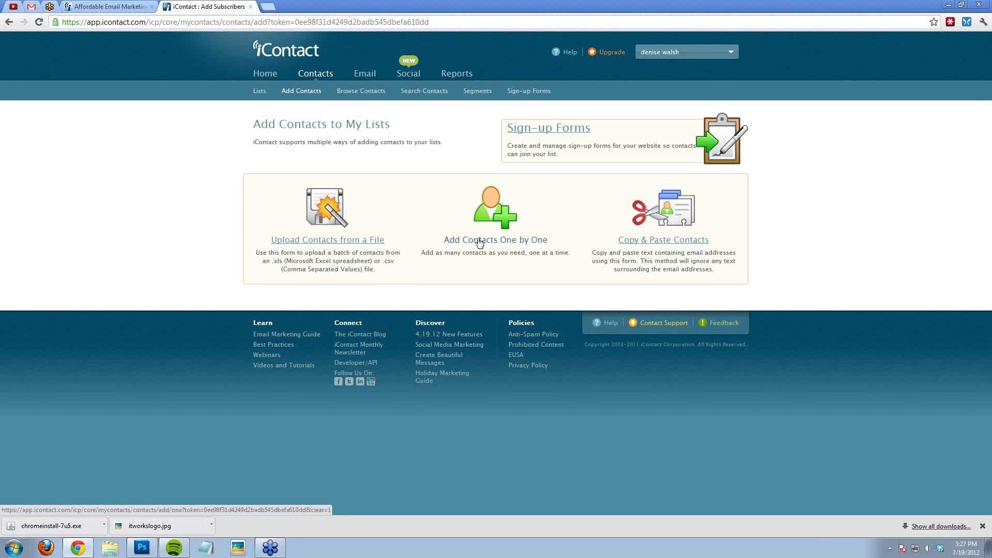
left_click(479, 243)
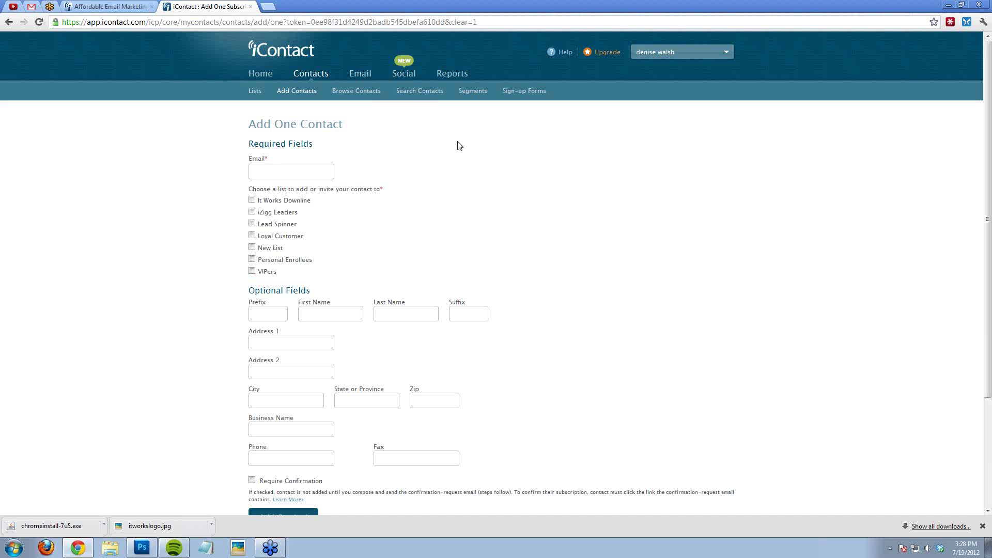
Step: Create a new email message using MessageBuilder's template selection
left_click(360, 75)
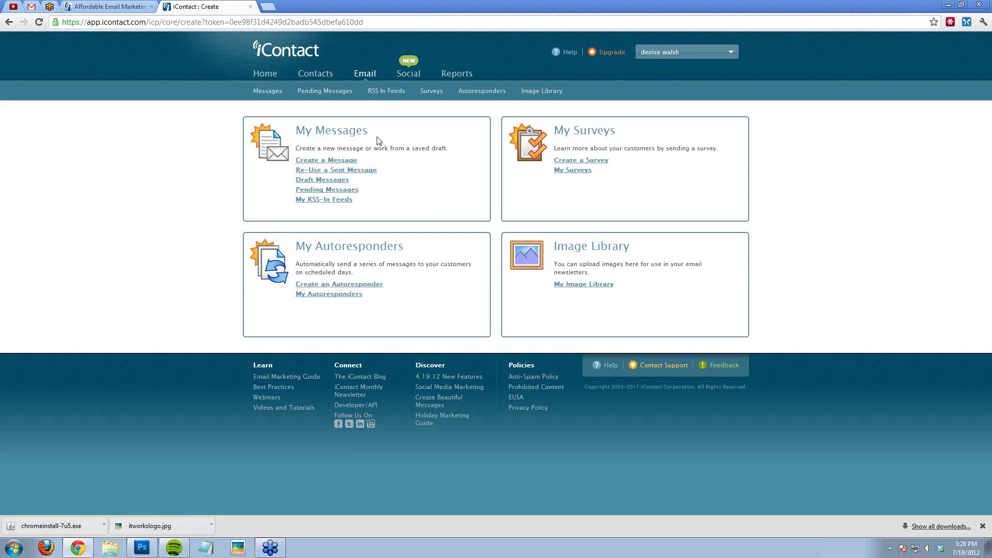
left_click(343, 162)
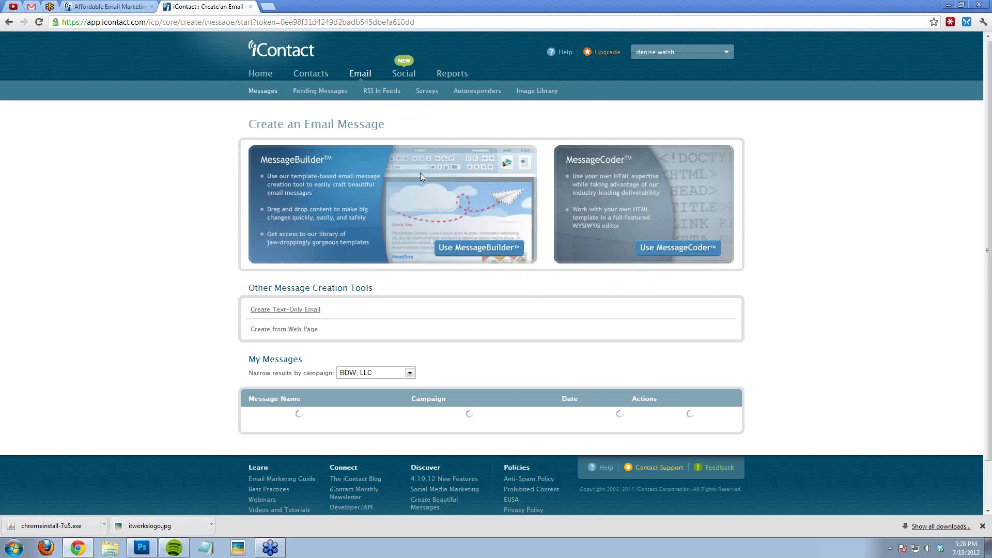
left_click(458, 224)
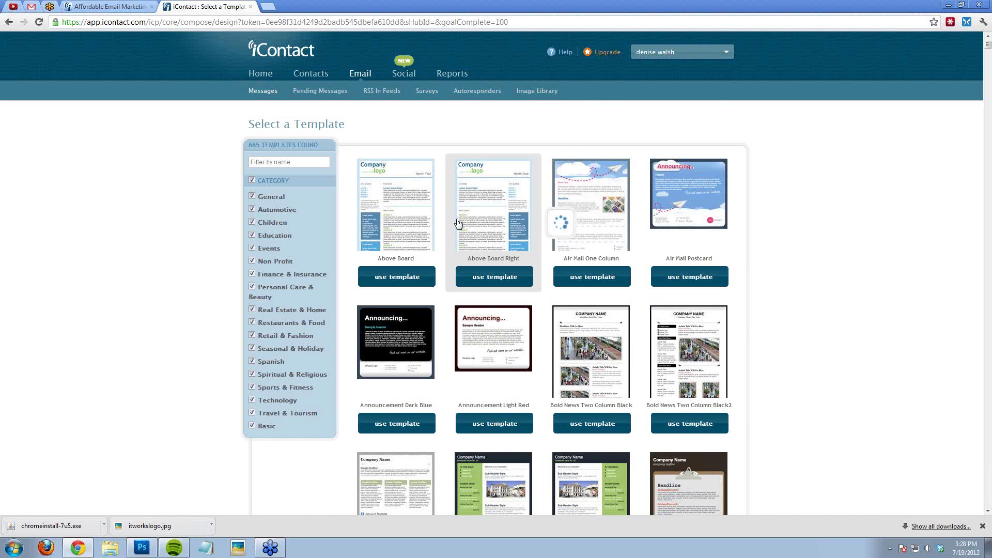
Step: Browse templates filtered first by Education, then by Personal Care & Beauty
left_click(252, 180)
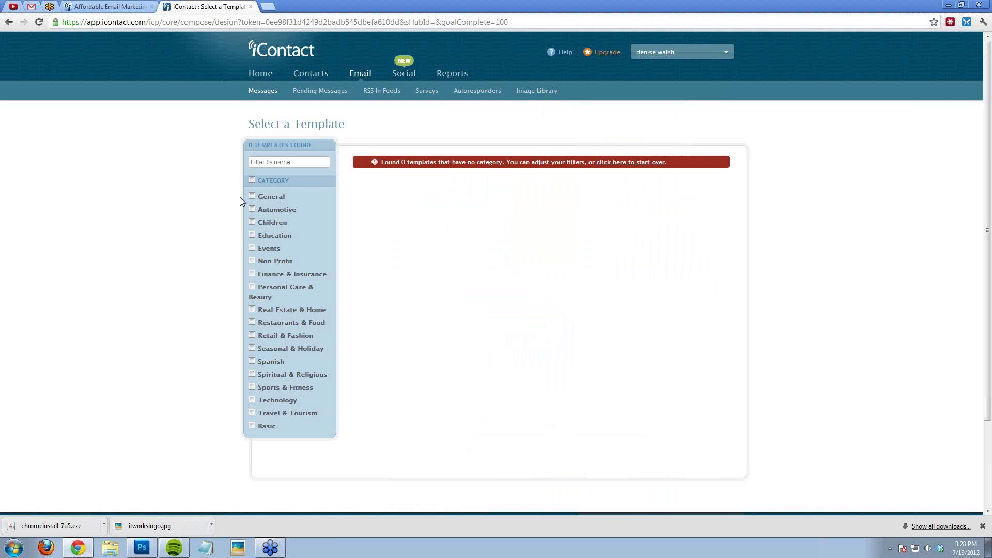
left_click(252, 234)
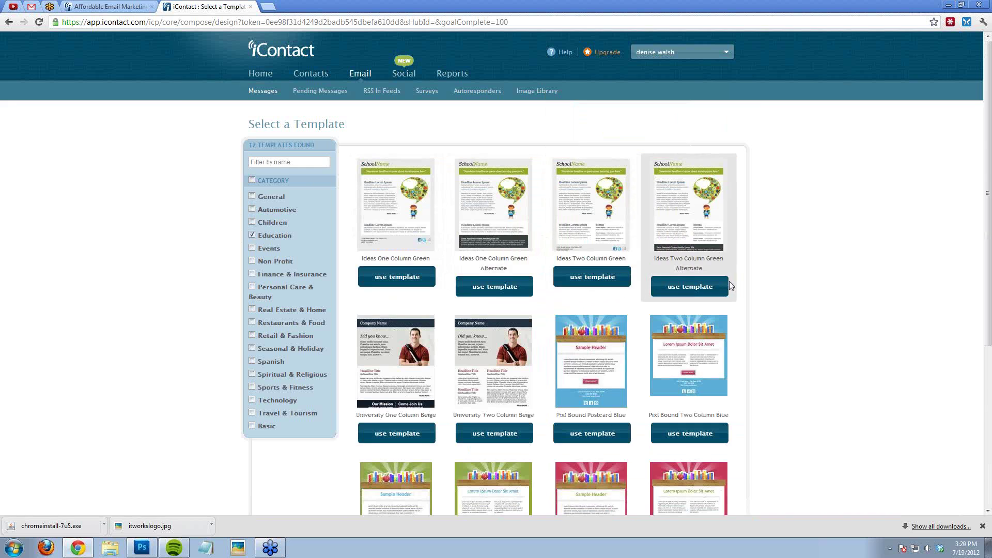
scroll(737, 290, "down", 2)
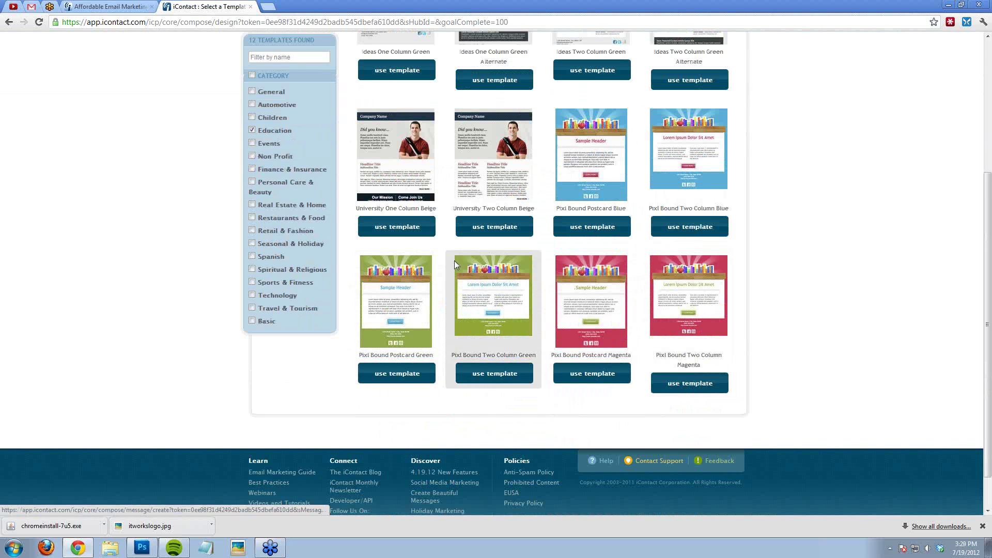
scroll(454, 260, "up", 1)
left_click(253, 130)
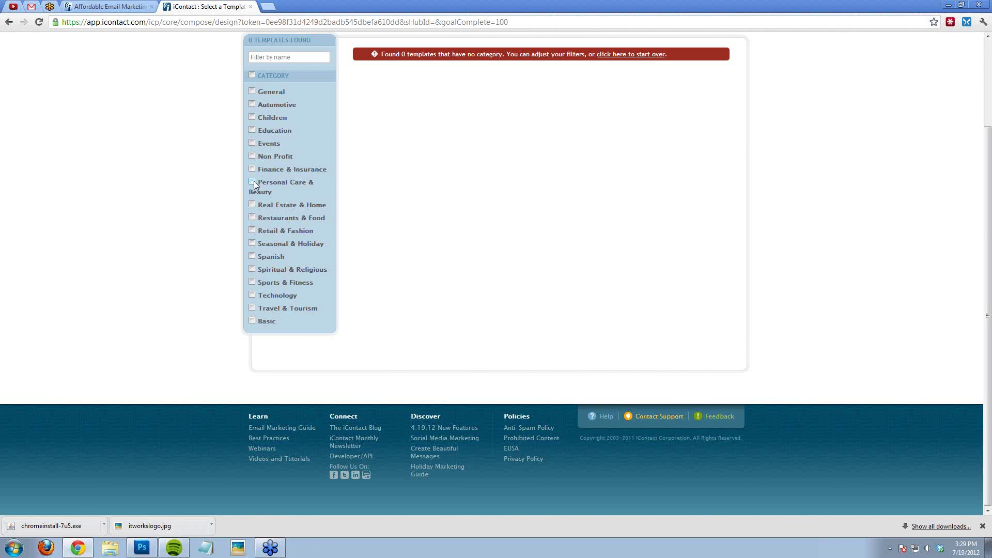
left_click(252, 182)
scroll(642, 366, "down", 12)
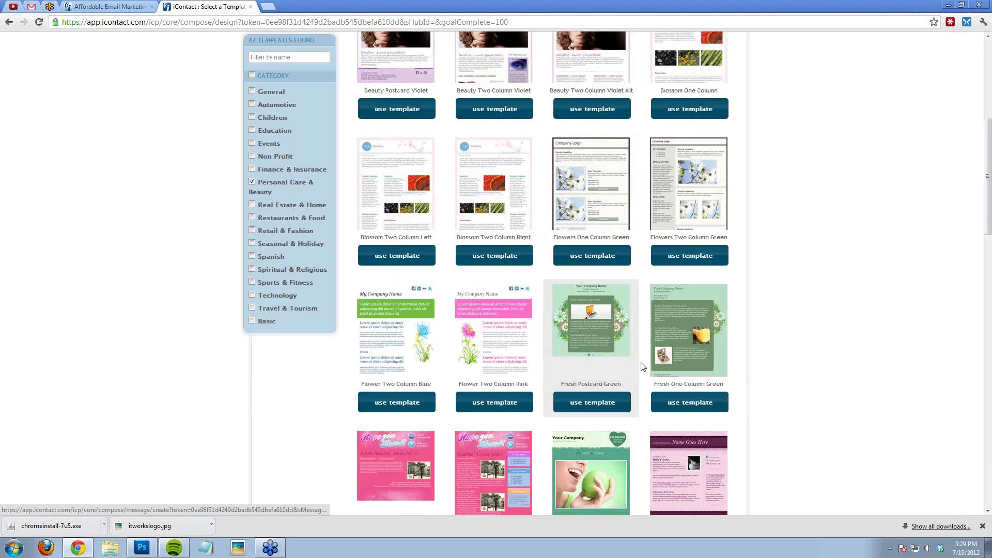
scroll(642, 367, "down", 7)
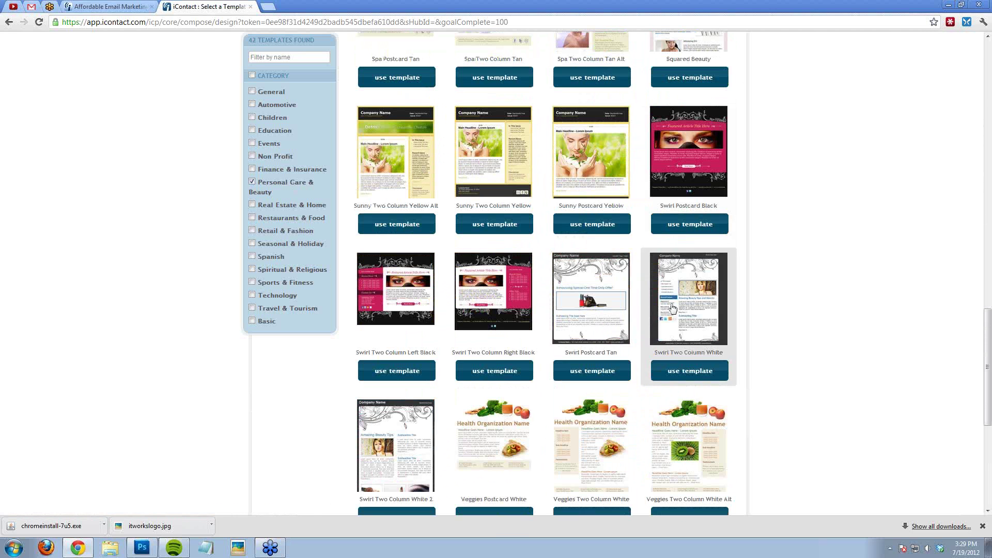
mouse_move(614, 297)
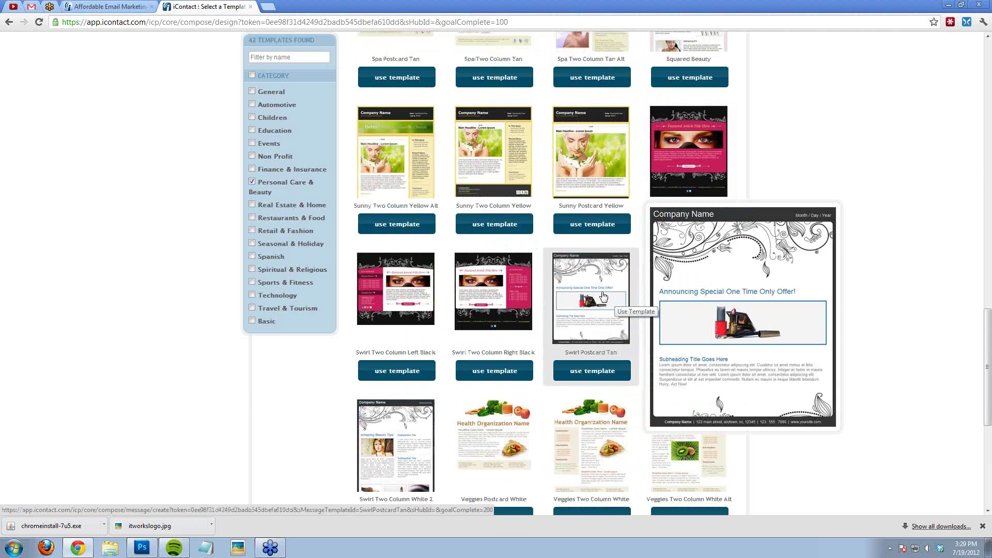
left_click(252, 182)
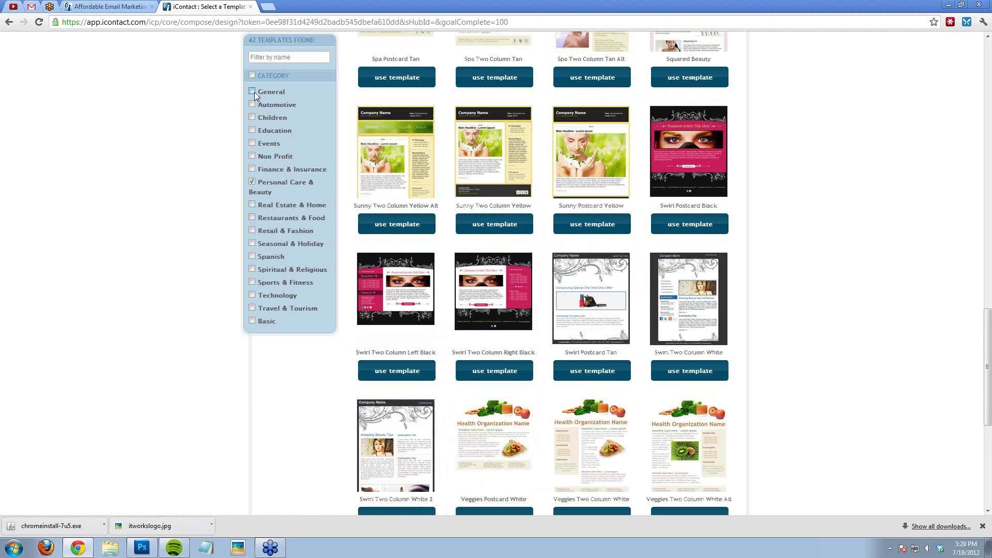
Step: Filter to General templates and start an email from Paper Postcard Invite
left_click(253, 91)
scroll(591, 277, "down", 6)
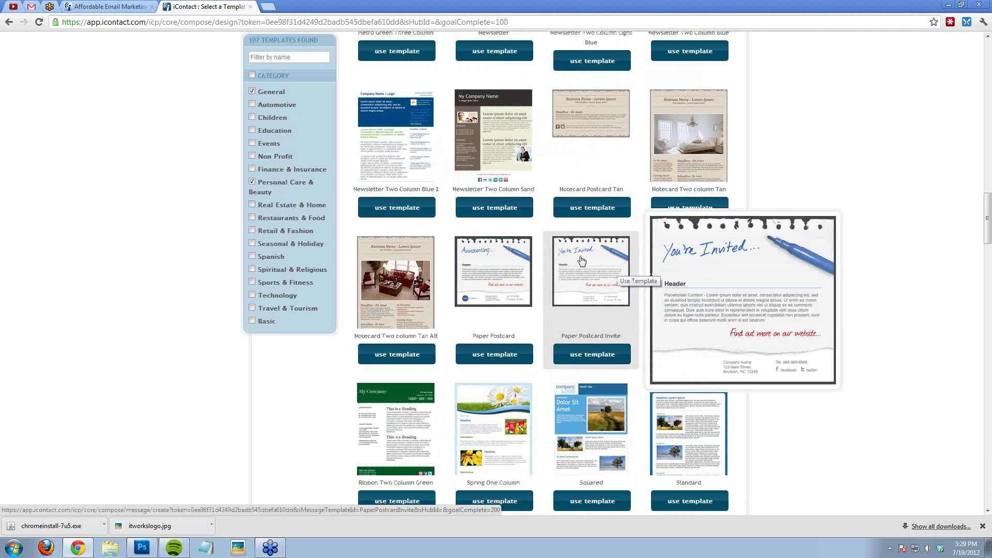
left_click(597, 360)
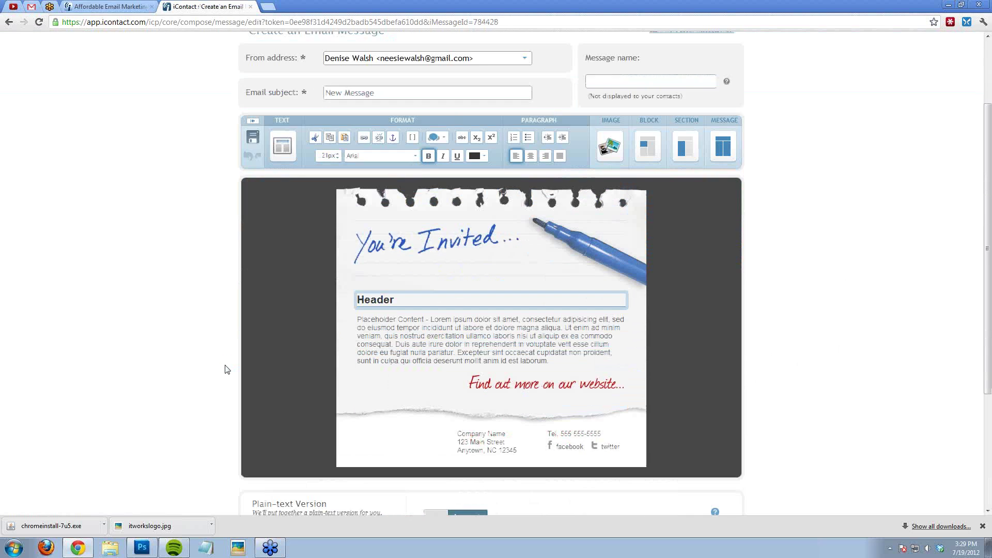
Step: Replace the placeholder body paragraph with 'Hi team! test email'
left_click(426, 352)
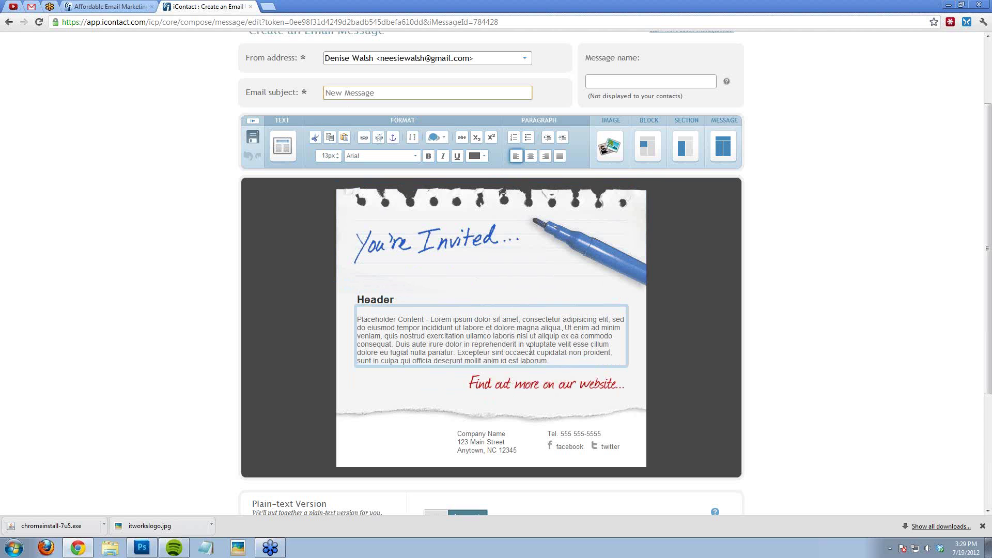
left_click_drag(550, 361, 376, 306)
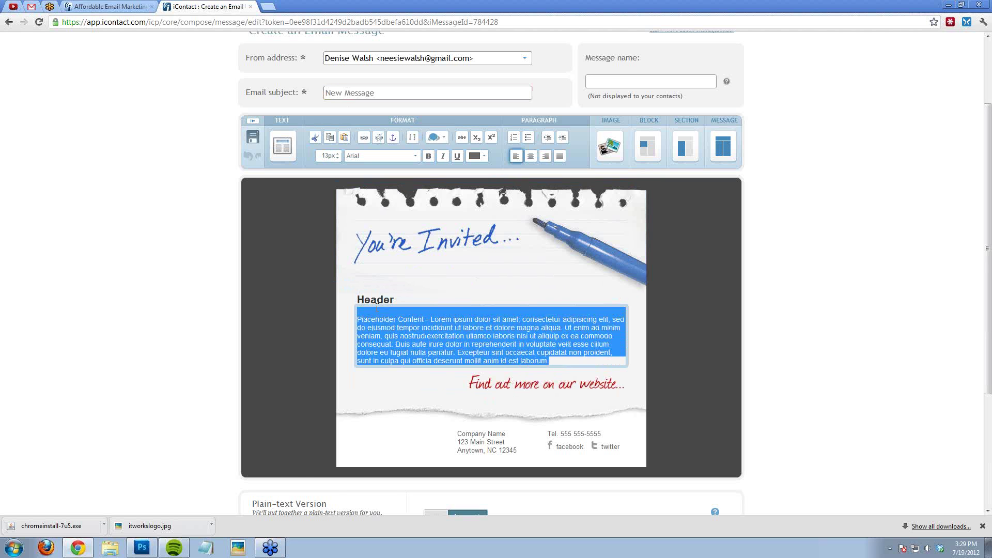
key("BackSpace")
type("Hi team! ")
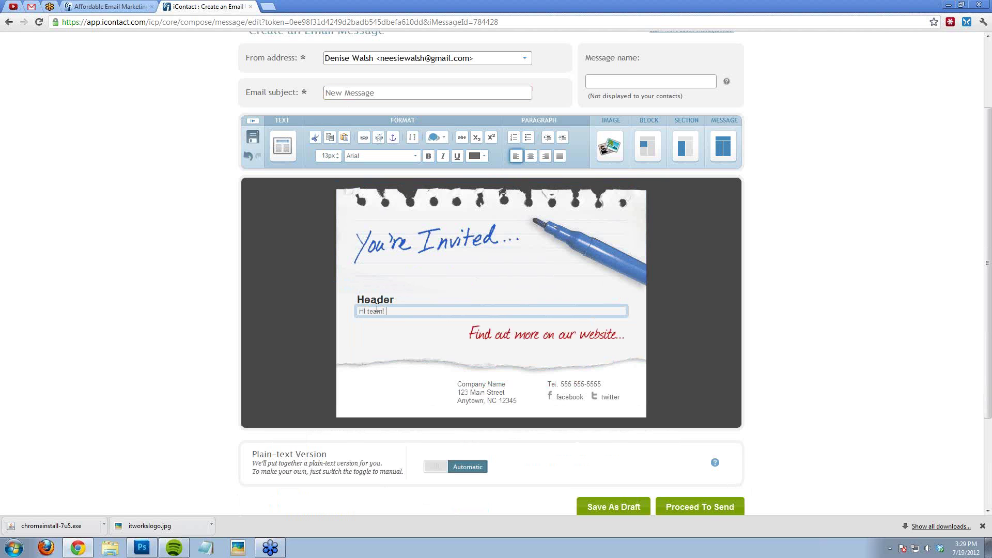
type("test email!")
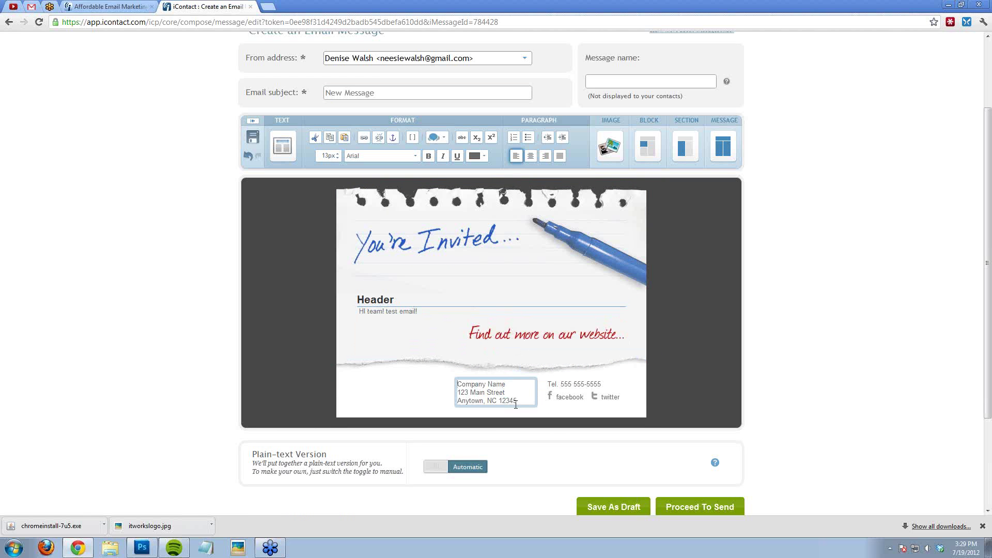
Step: Replace the footer's company address with a contact e-mail and website, then proceed to send
triple_click(460, 387)
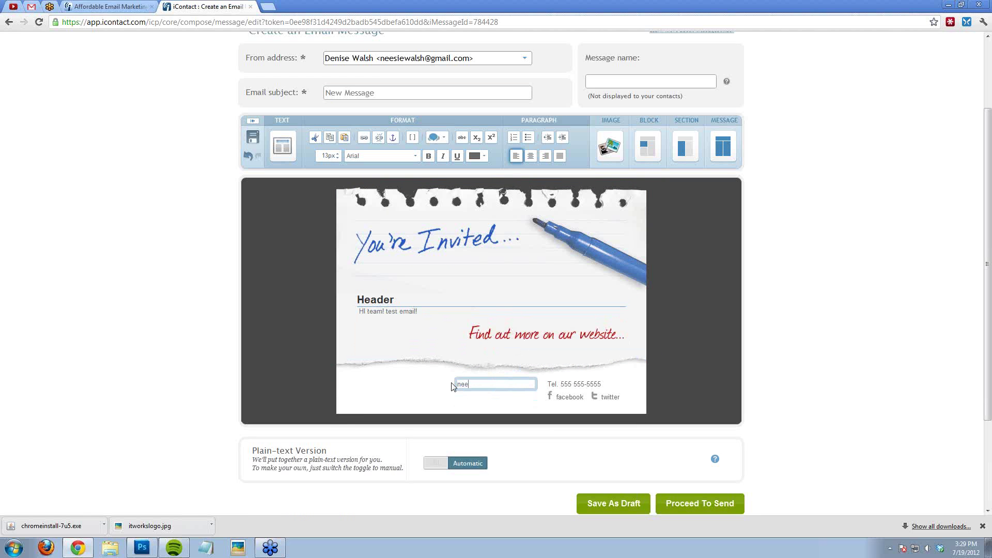
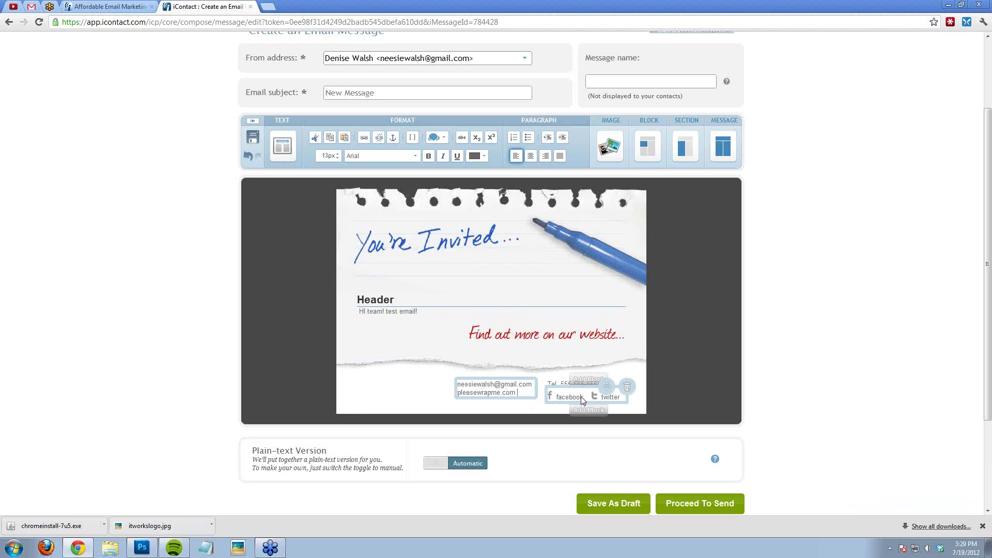
scroll(752, 448, "down", 1)
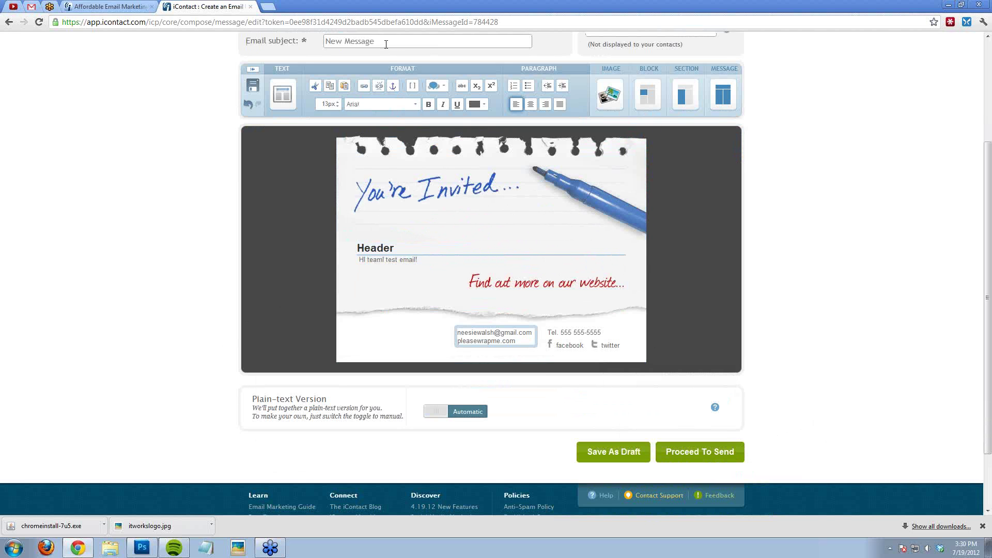
mouse_move(483, 257)
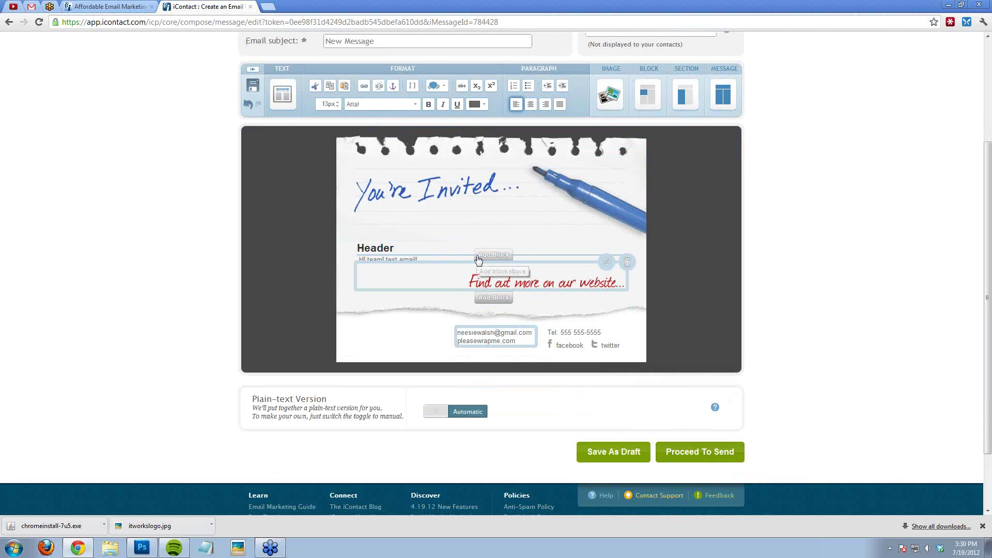
left_click(704, 457)
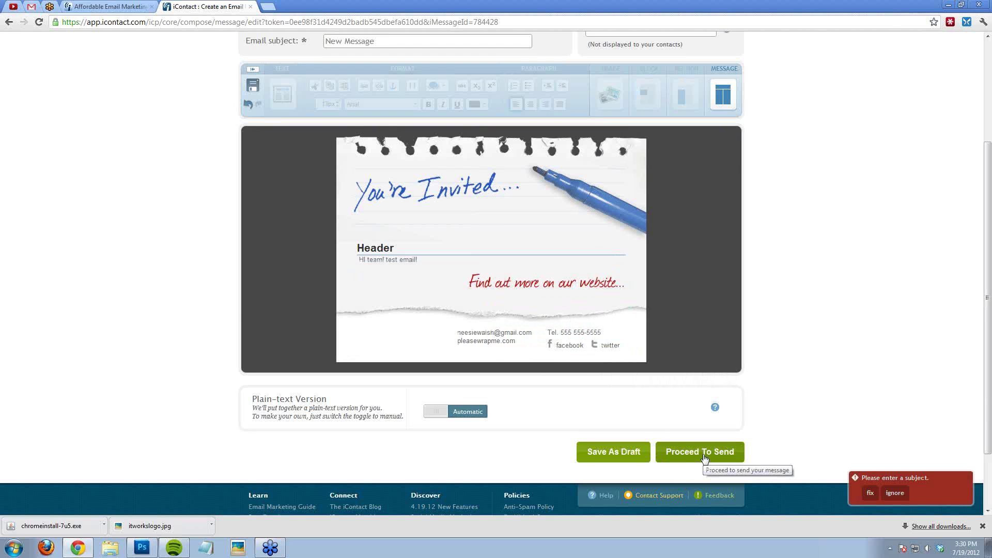
Step: Ignore the missing-subject warning, choose the VIPers list (~20 contacts), and continue to scheduling
left_click(894, 496)
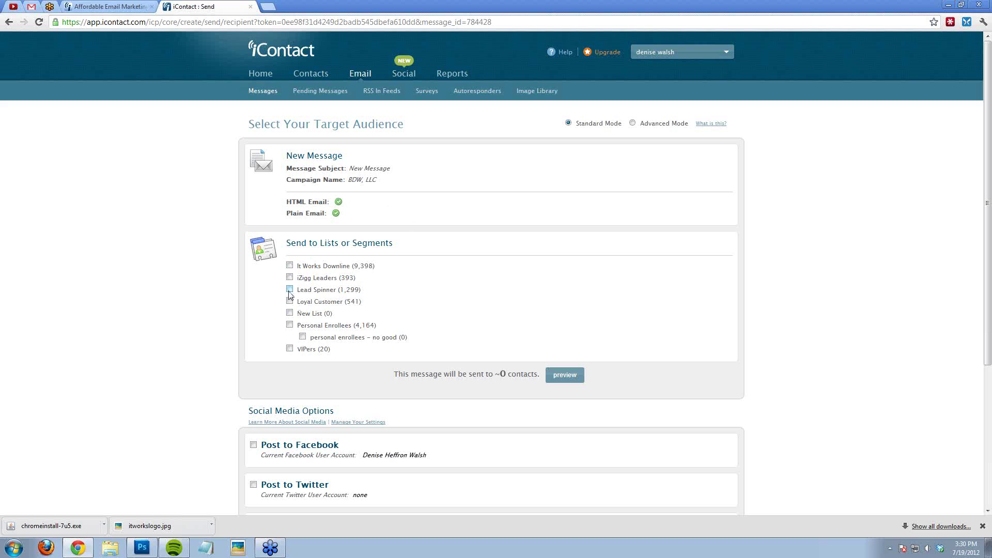
left_click(290, 348)
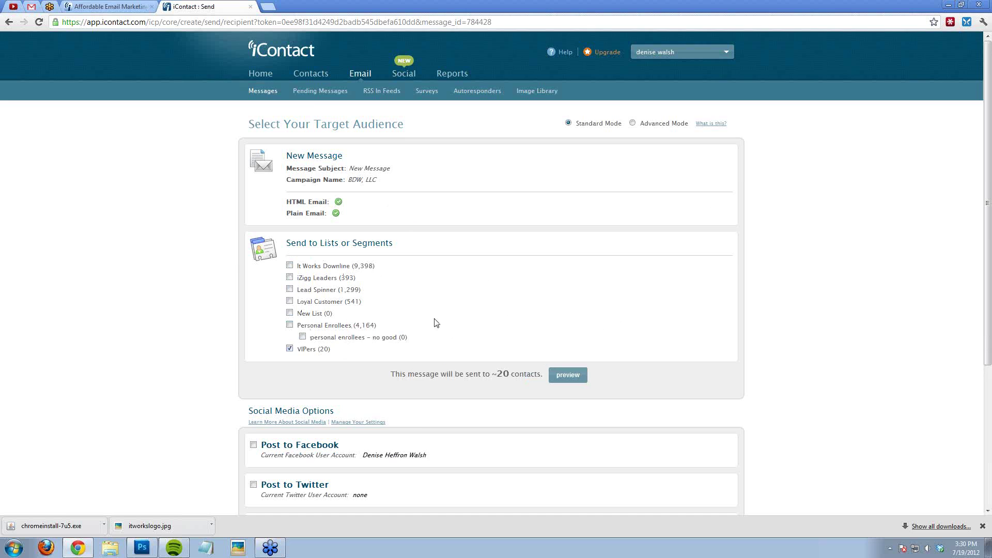
scroll(437, 323, "down", 4)
left_click(250, 382)
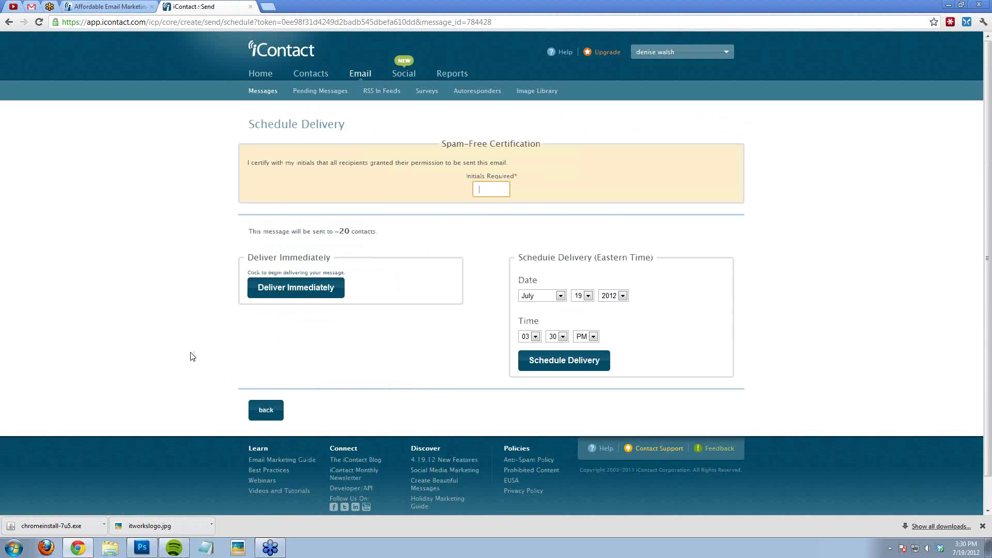
Step: Certify the message spam-free with the sender's initials and deliver it immediately
type("dew")
left_click(491, 202)
left_click(316, 296)
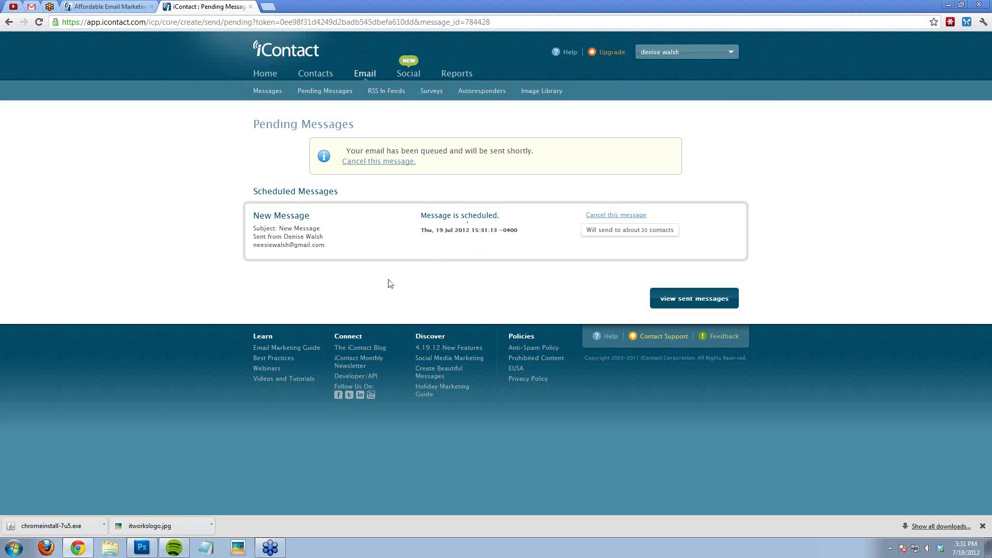
Step: Return to the Email overview listing messages, surveys, autoresponders and the image library
left_click(359, 78)
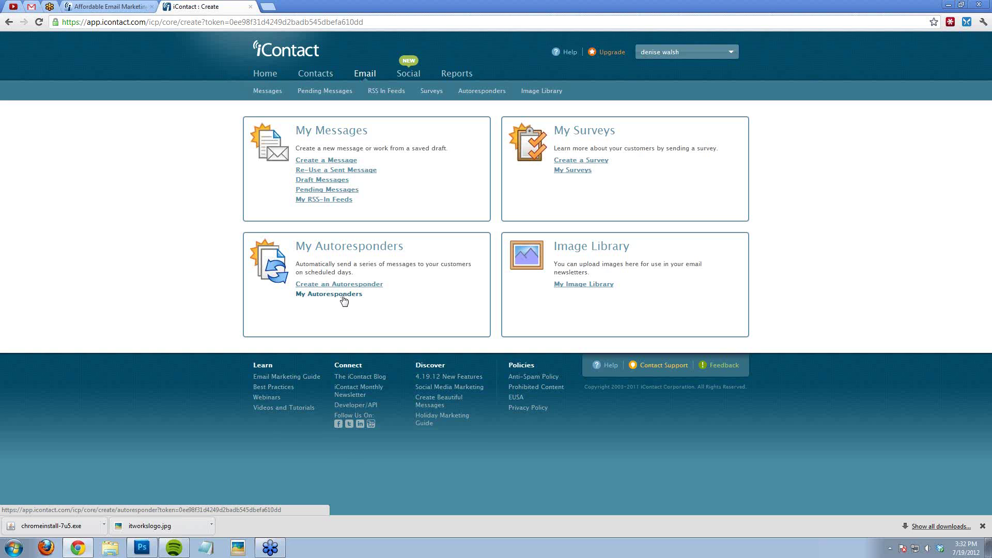
Step: Open My Autoresponders to see each autoresponder's status, list name and message count
left_click(343, 297)
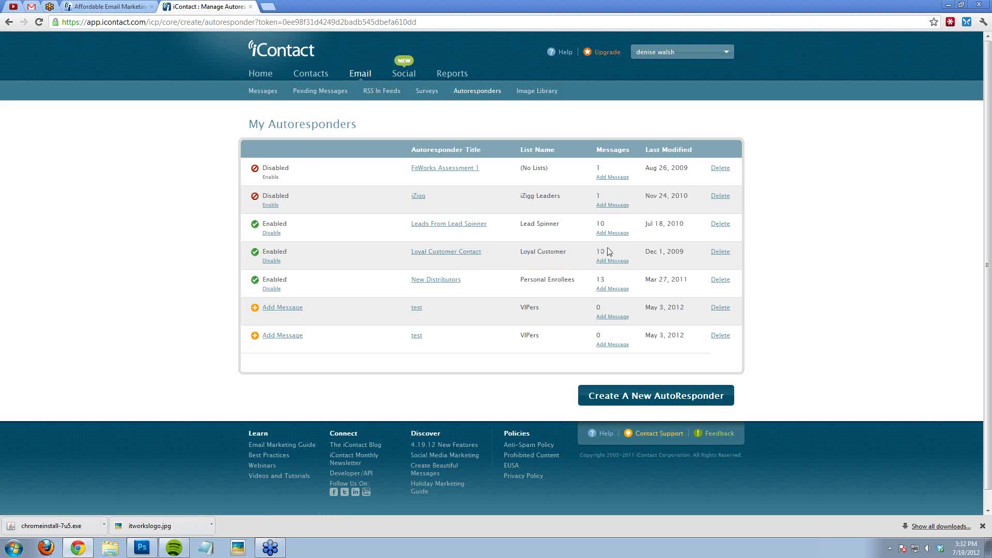
left_click_drag(613, 256, 609, 252)
Step: Open the New Distributors autoresponder and review its 13 scheduled messages, intervals 0 to 35
left_click(453, 283)
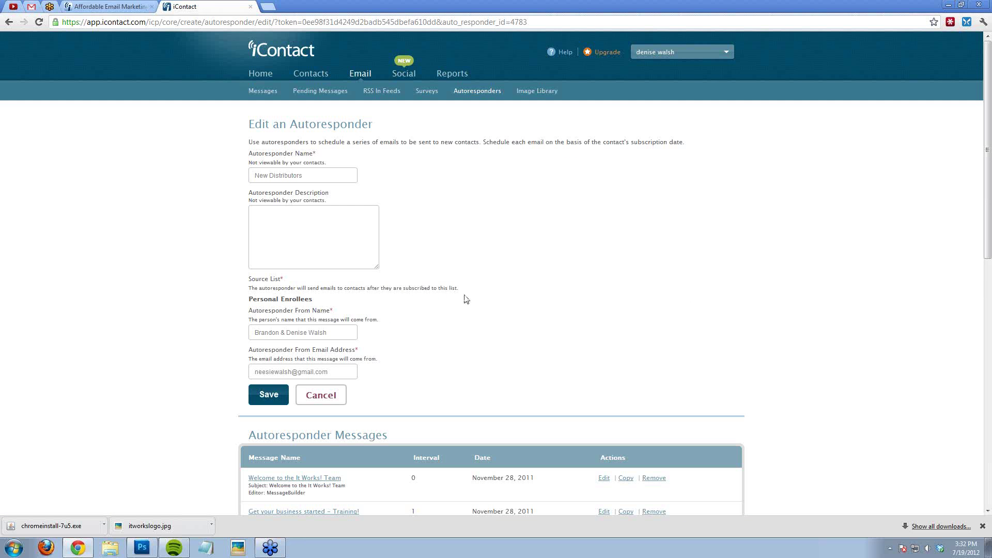
scroll(181, 354, "down", 5)
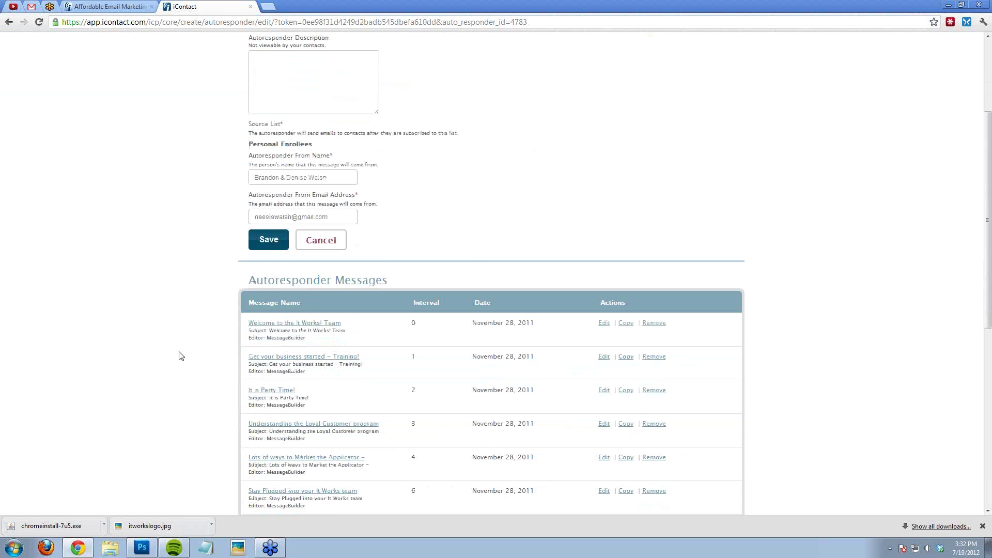
scroll(186, 346, "down", 1)
scroll(191, 344, "down", 1)
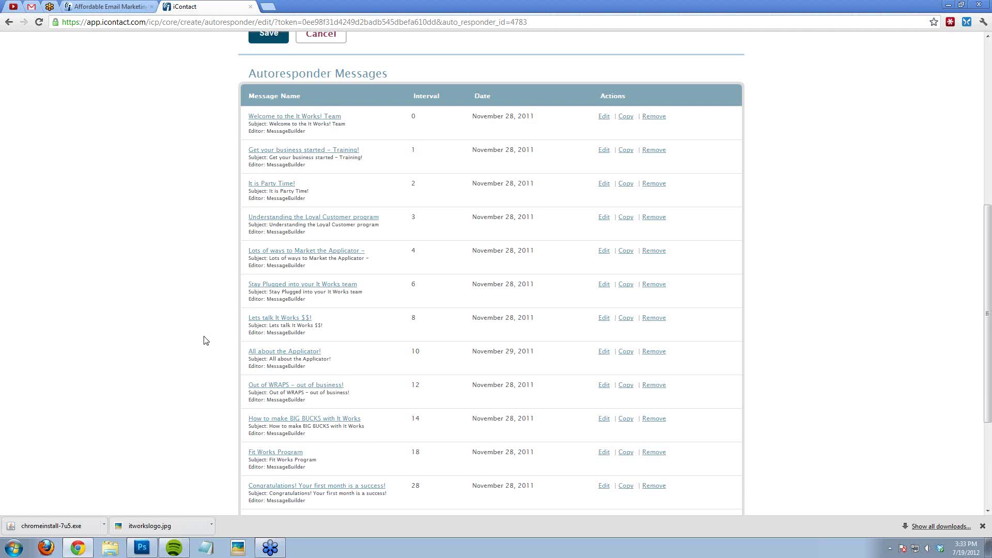
scroll(207, 343, "down", 1)
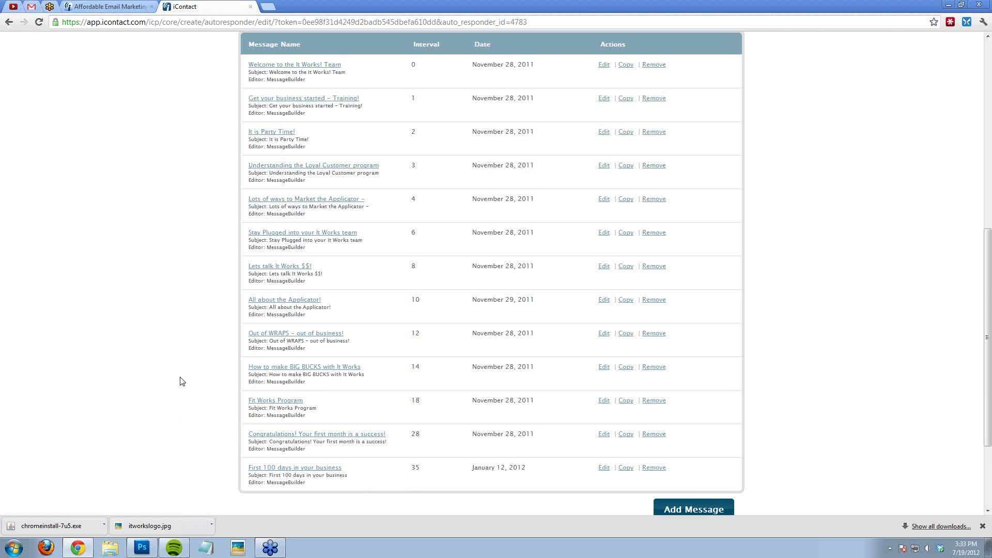
scroll(182, 379, "up", 2)
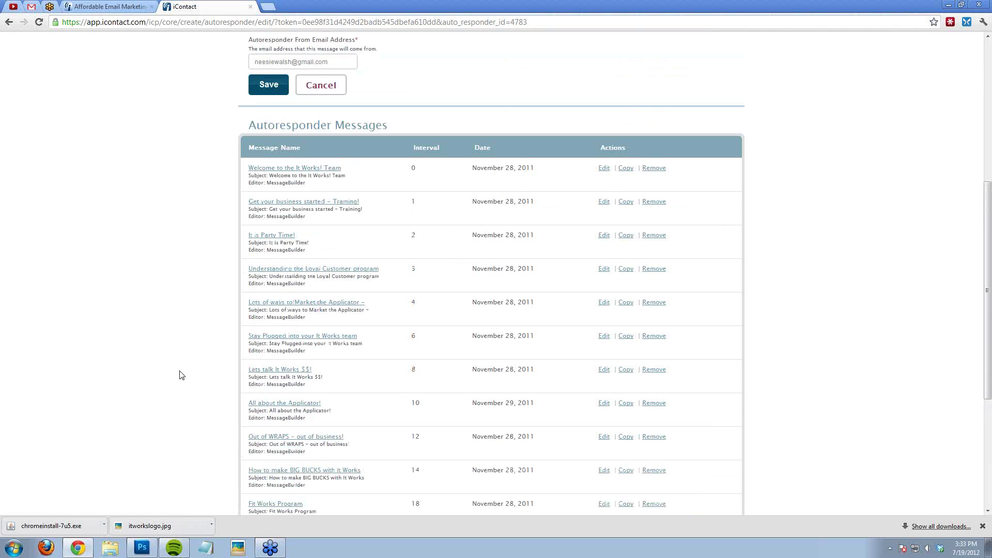
scroll(181, 366, "up", 4)
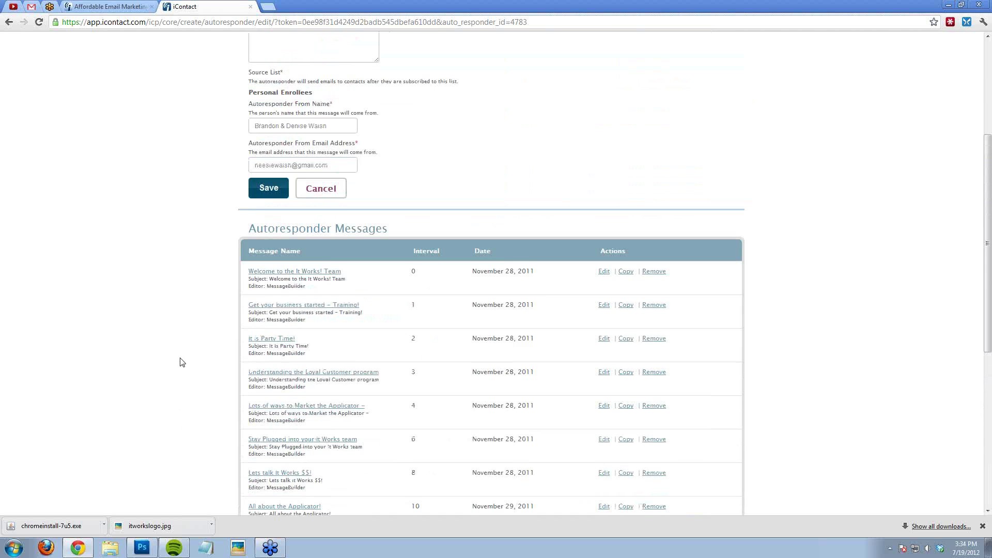
scroll(182, 361, "up", 2)
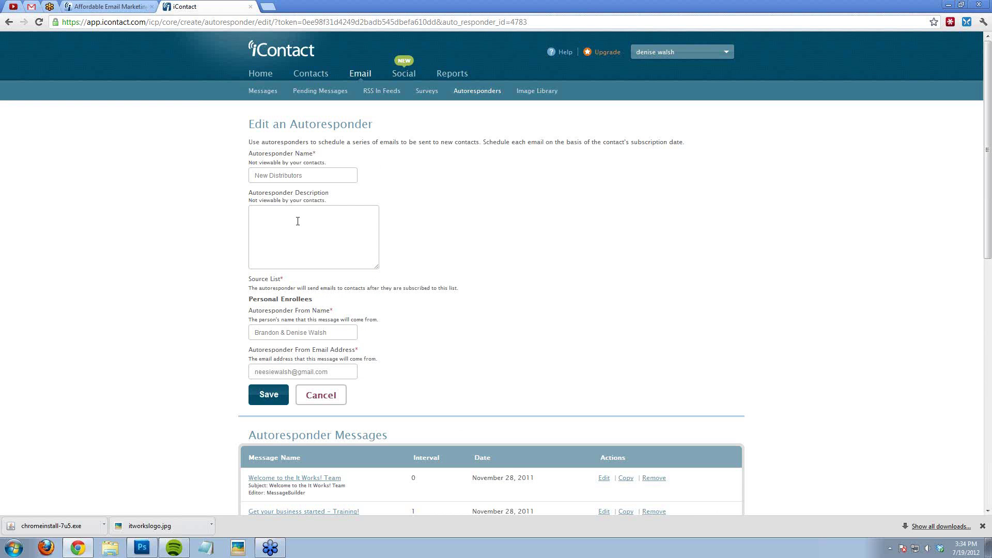
Step: Go back to the Email overview page with its messages, surveys, autoresponders and image library
left_click(355, 79)
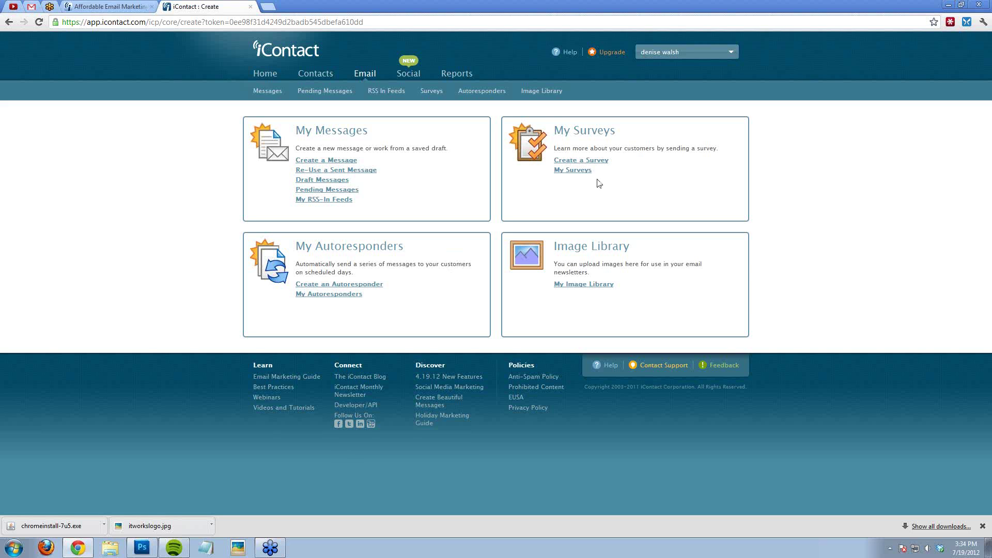
Step: Browse My Image Library's 53 uploaded images and its 2,108 KB (42.16%) hosting usage
left_click(592, 286)
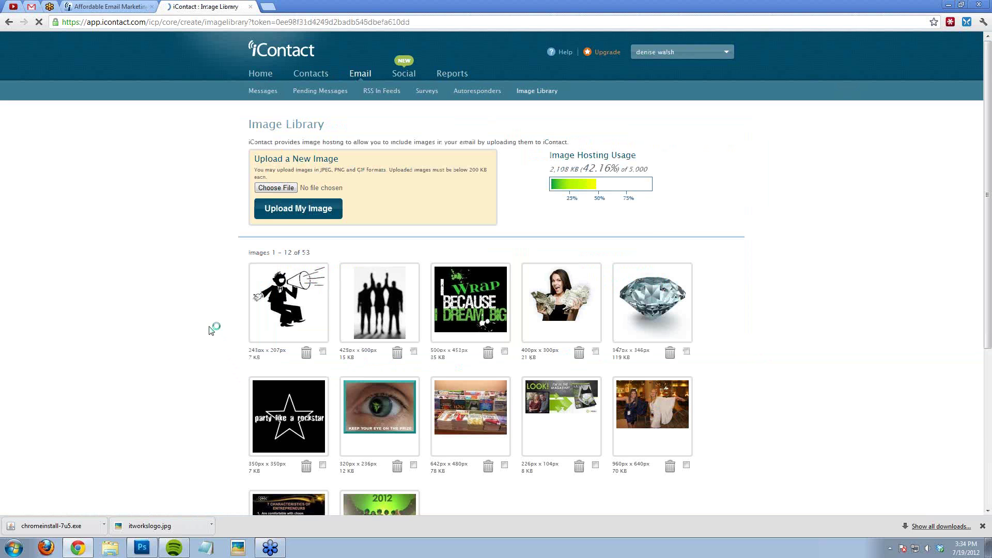
scroll(201, 326, "down", 1)
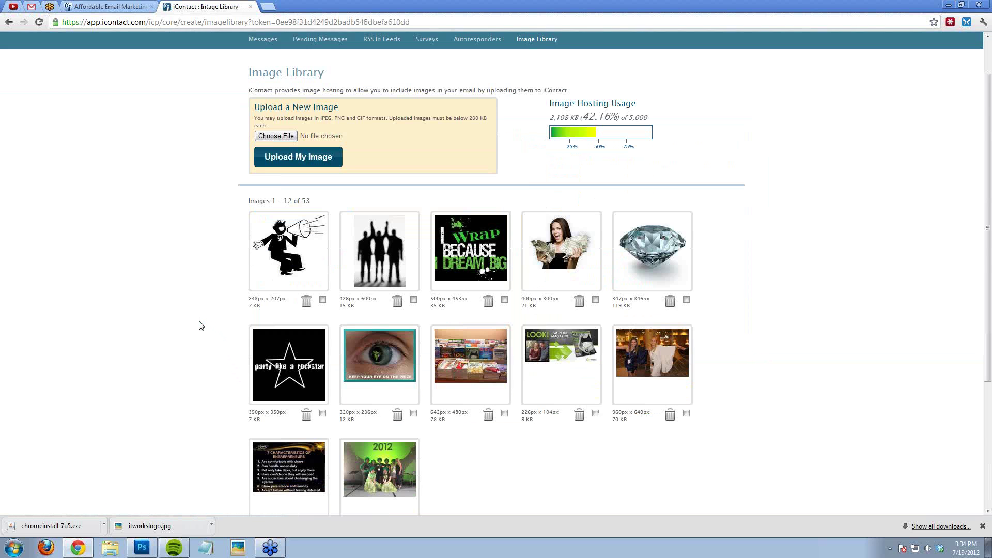
scroll(201, 325, "down", 1)
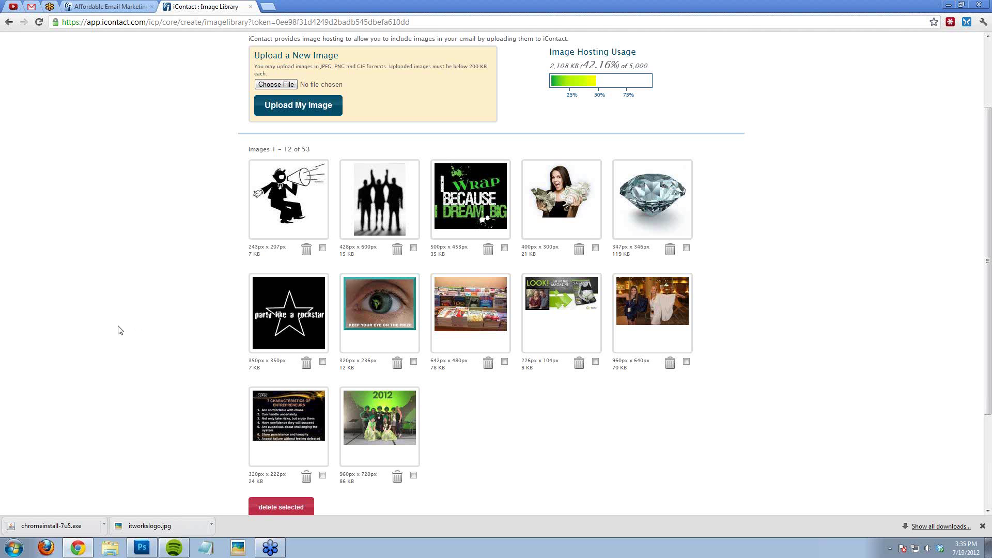
scroll(116, 331, "up", 2)
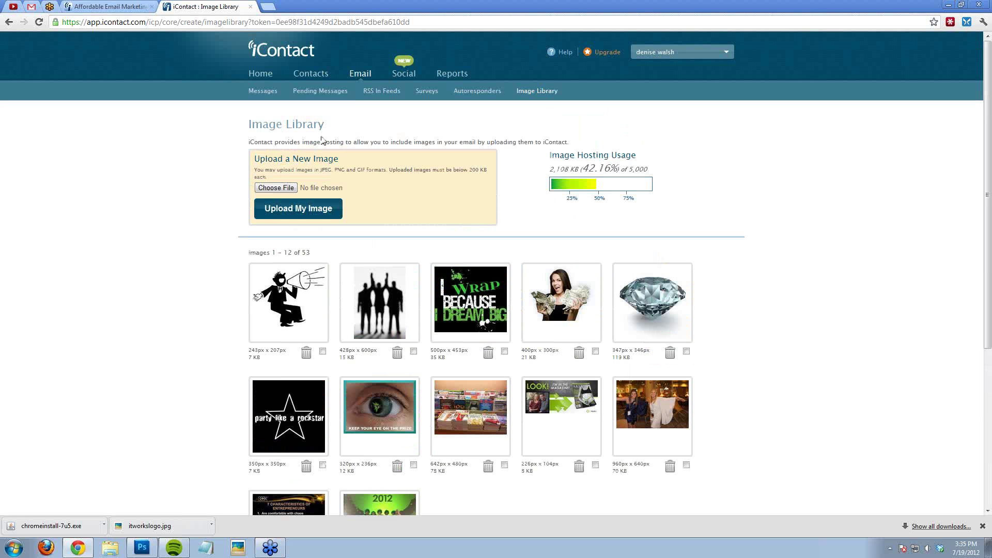
Step: Start a new MessageBuilder email from the Announcement Light Red template
left_click(360, 74)
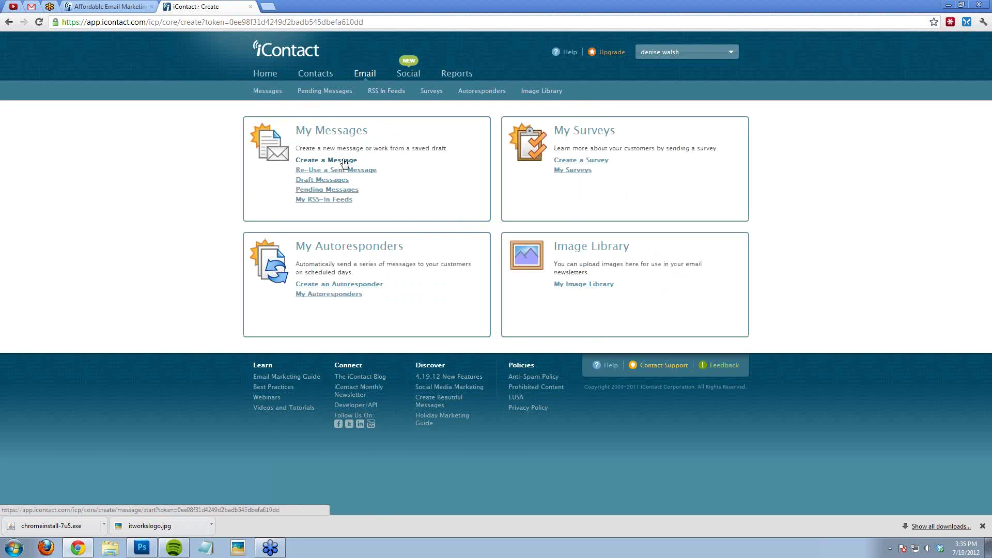
left_click(345, 162)
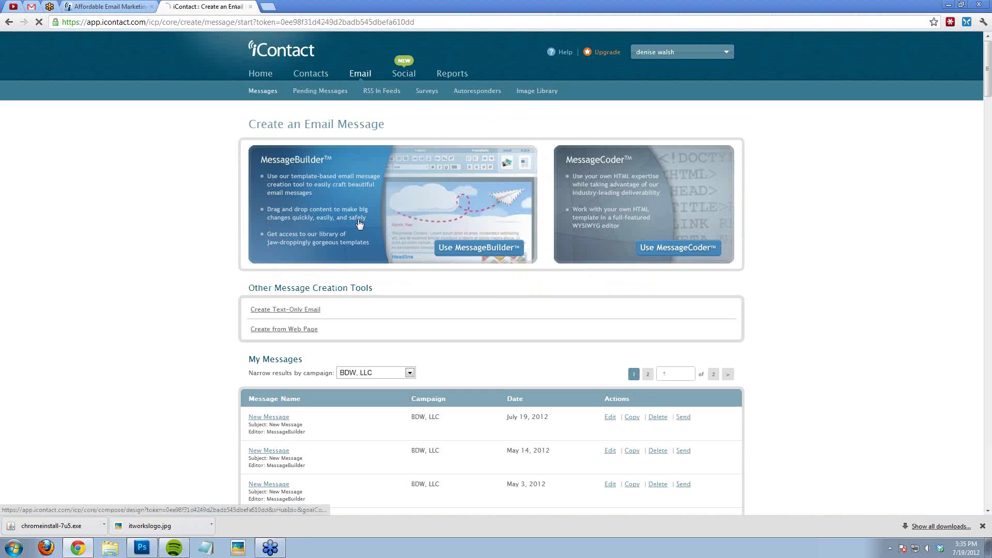
left_click(360, 224)
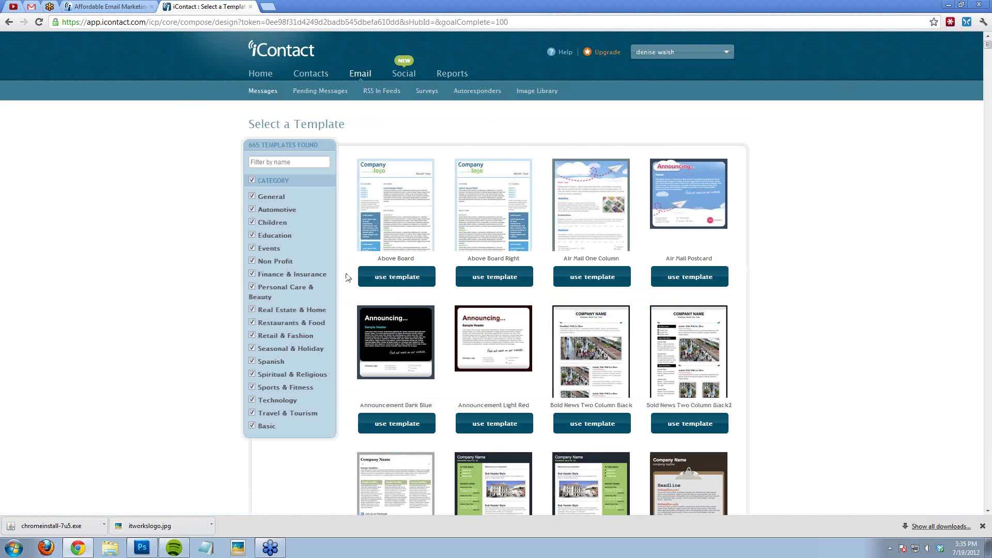
left_click(511, 429)
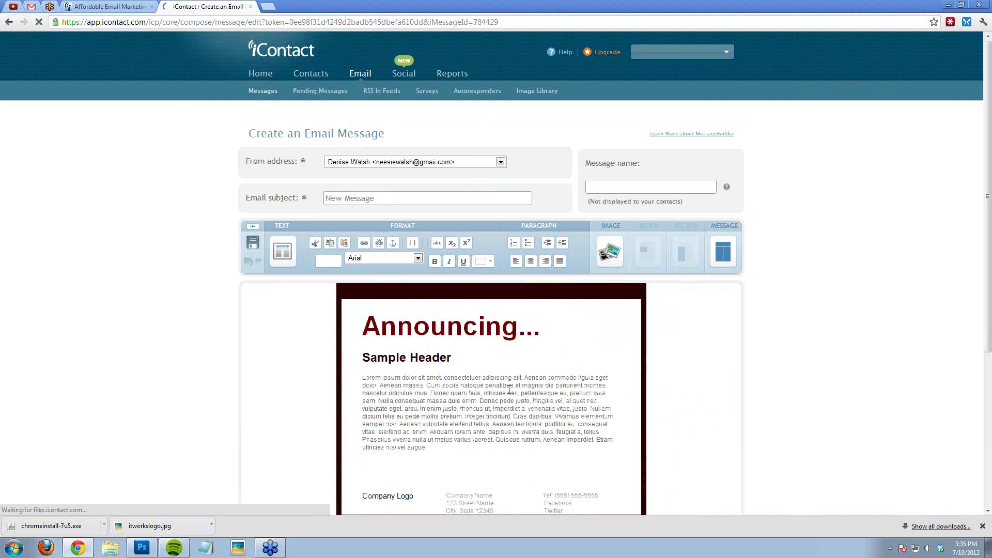
Step: Delete the placeholder Lorem ipsum body paragraph
scroll(448, 407, "down", 1)
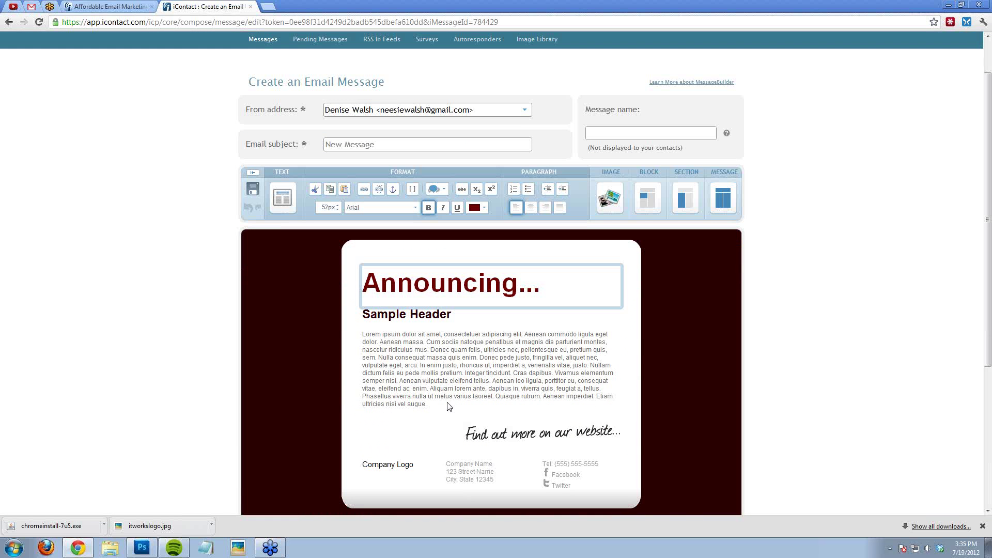
left_click_drag(428, 405, 365, 332)
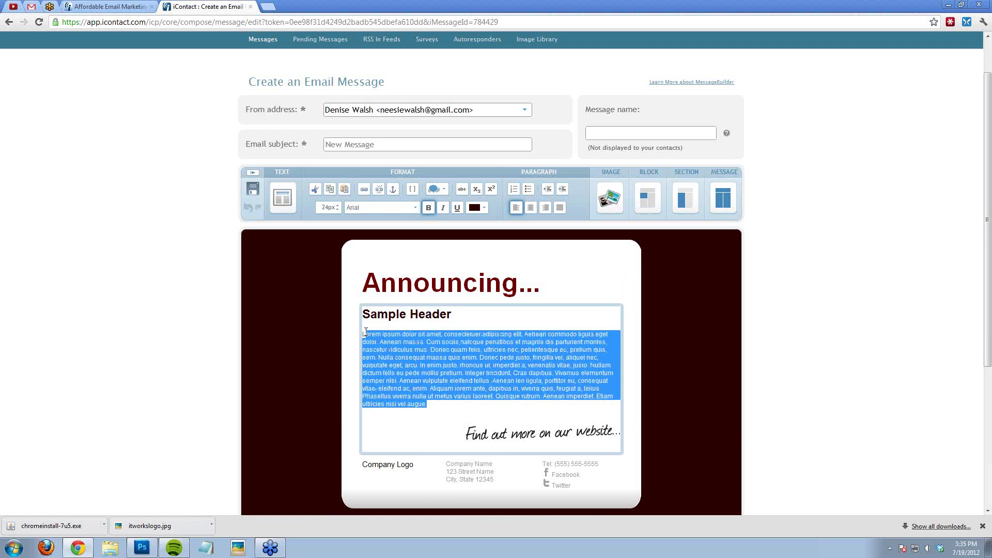
key("Delete")
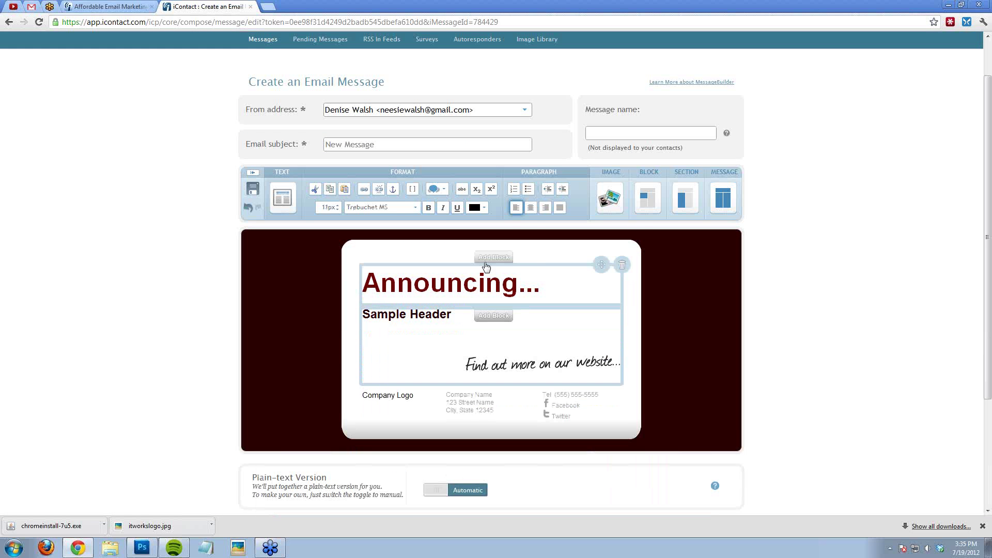
Step: Insert the megaphone picture from the Image Library under Sample Header
left_click(612, 198)
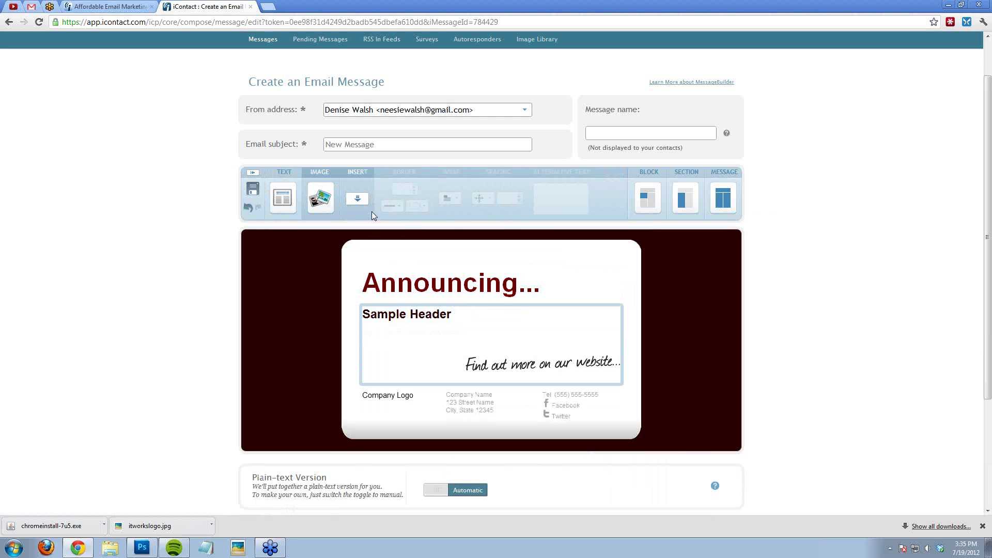
left_click(361, 204)
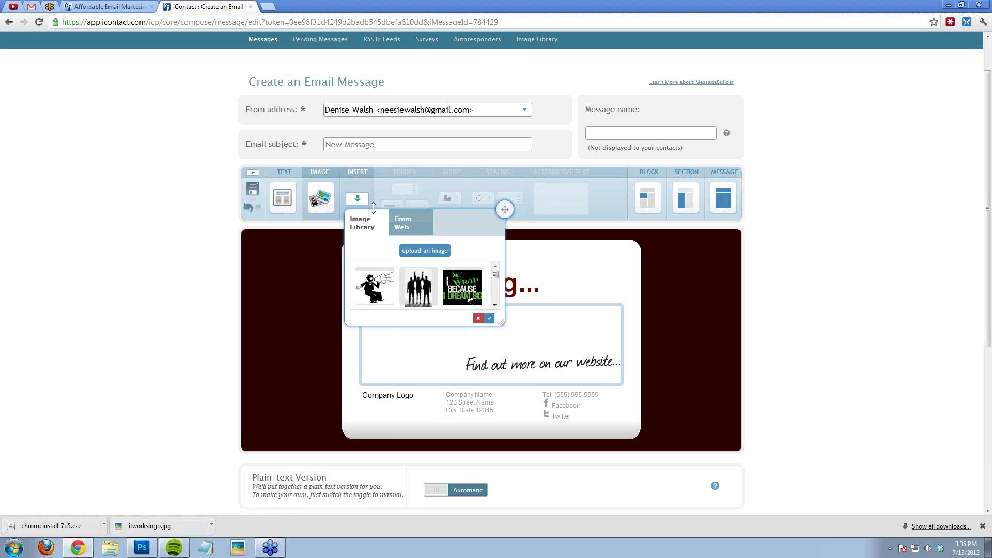
left_click(375, 285)
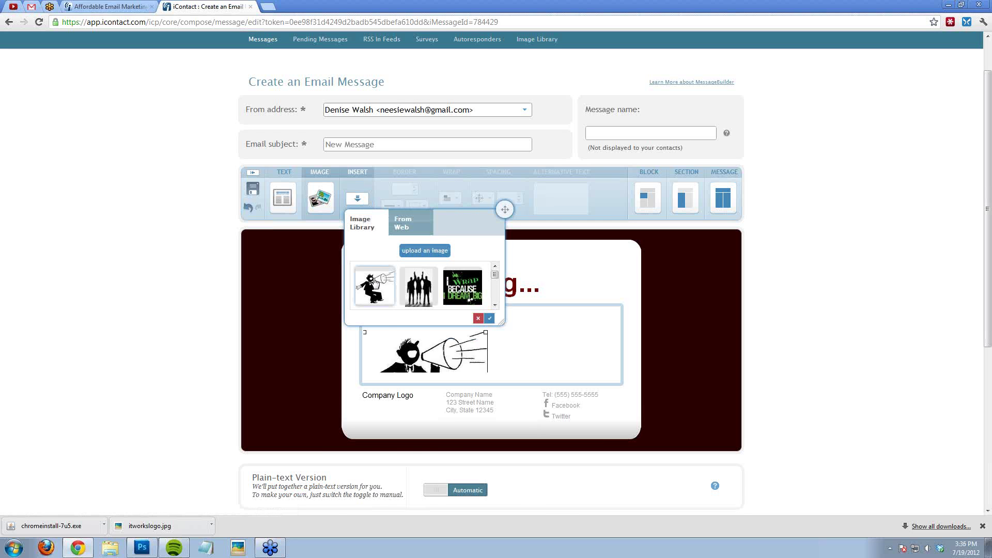
left_click(490, 416)
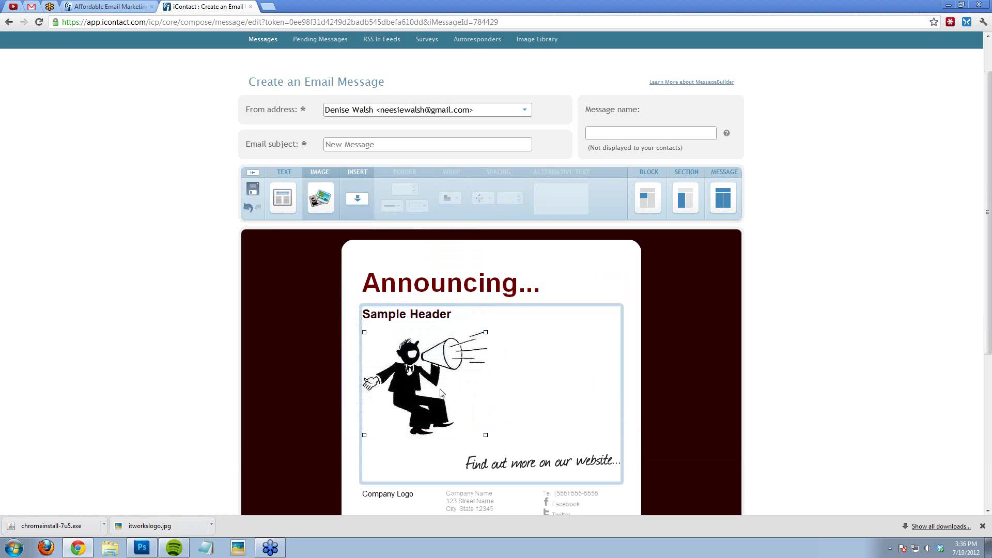
Step: Center-align the megaphone image in the content block
left_click(428, 386)
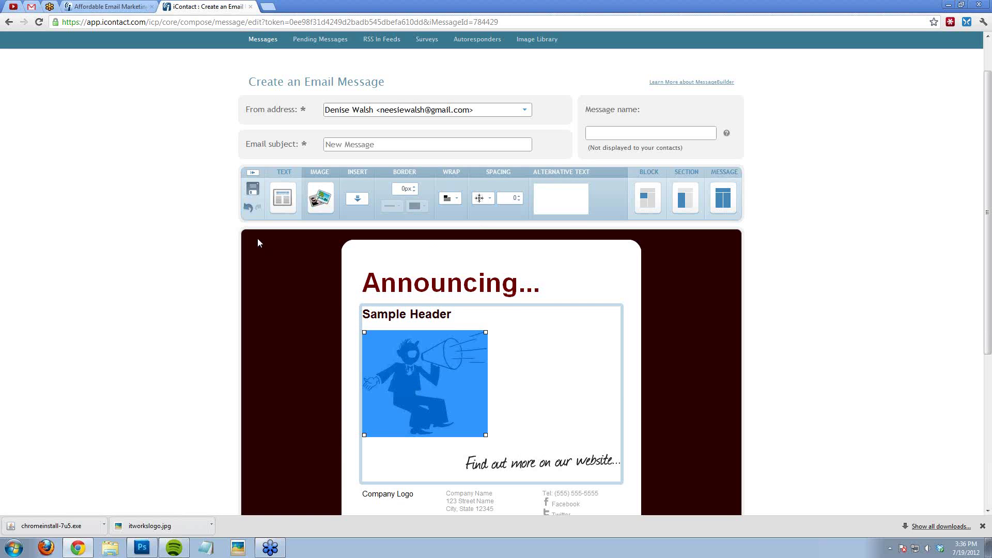
left_click(413, 383)
left_click(530, 208)
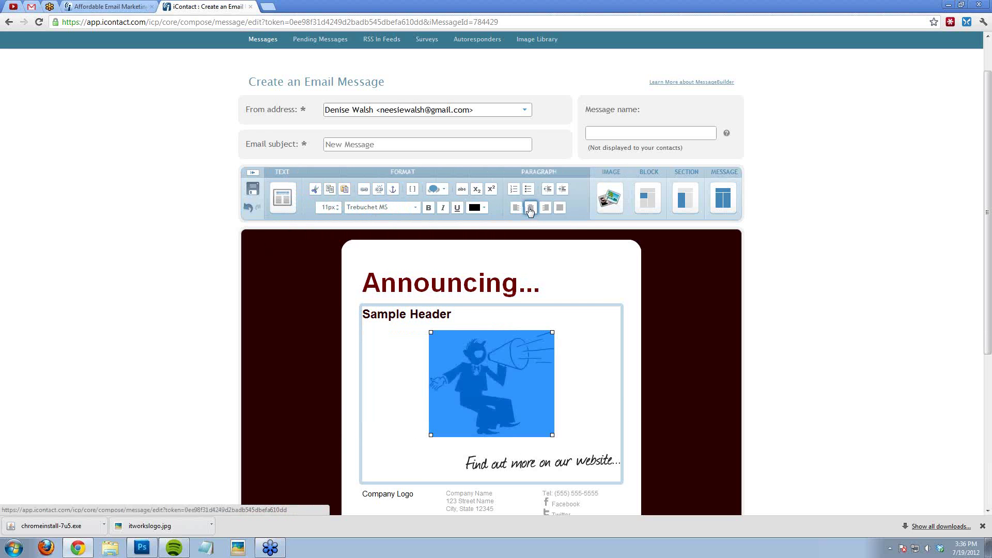
left_click(565, 273)
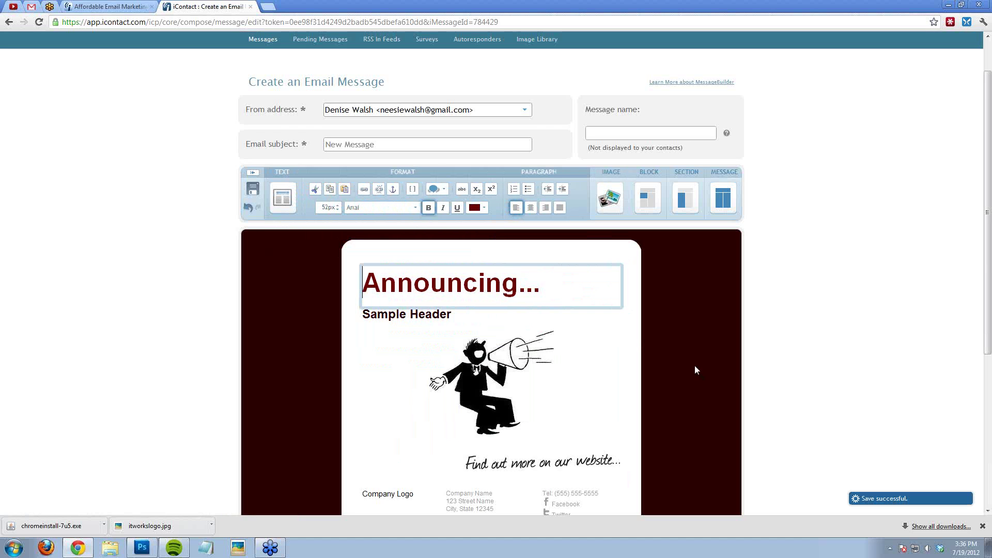
scroll(693, 363, "down", 2)
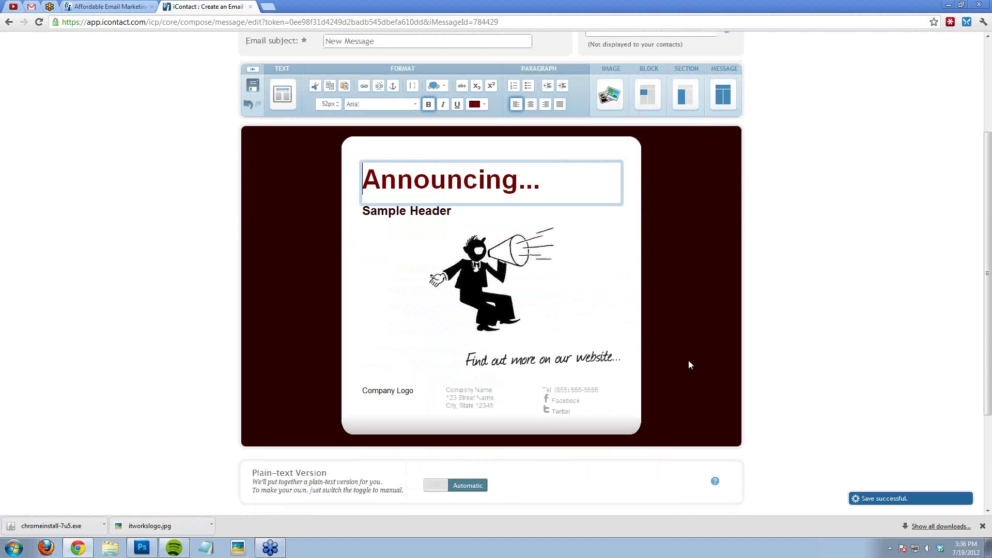
scroll(687, 327, "up", 1)
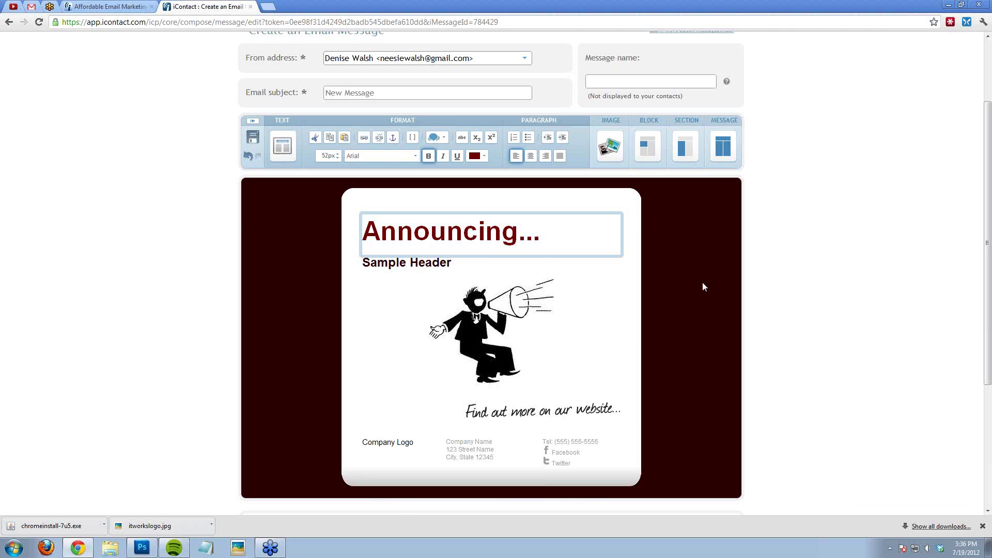
scroll(702, 284, "up", 2)
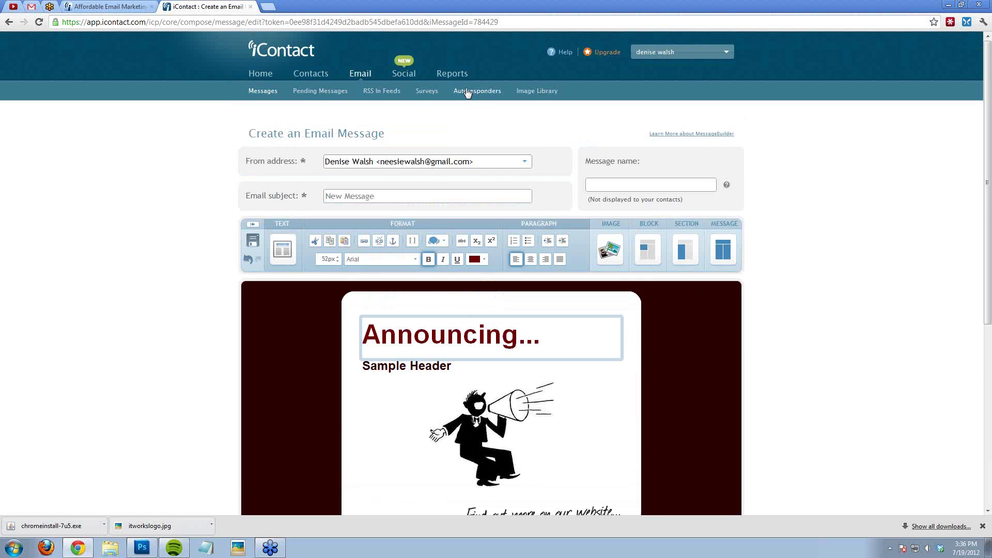
Step: Open the '...still thinking about the Wrap thing?' report and check its gotomeeting webinar link
left_click(453, 73)
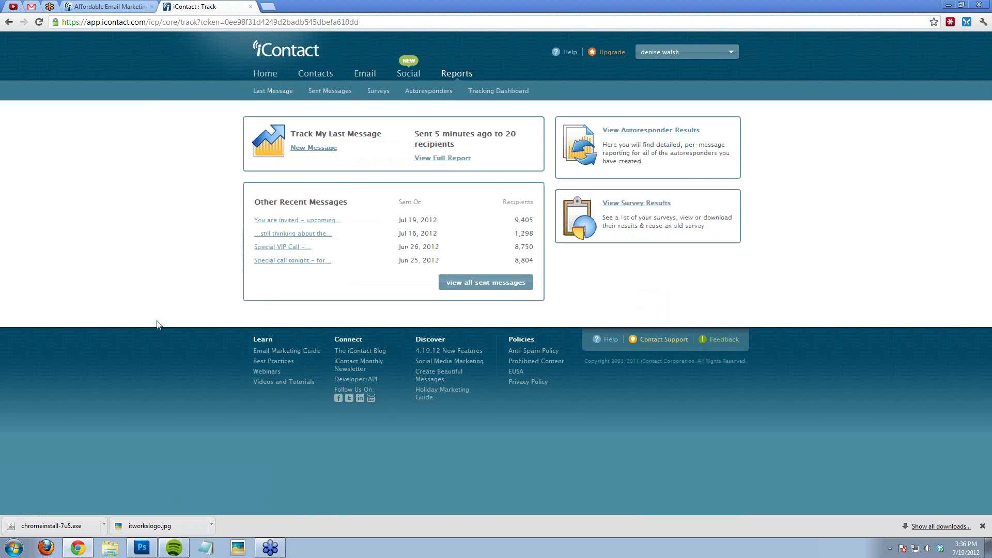
left_click(317, 239)
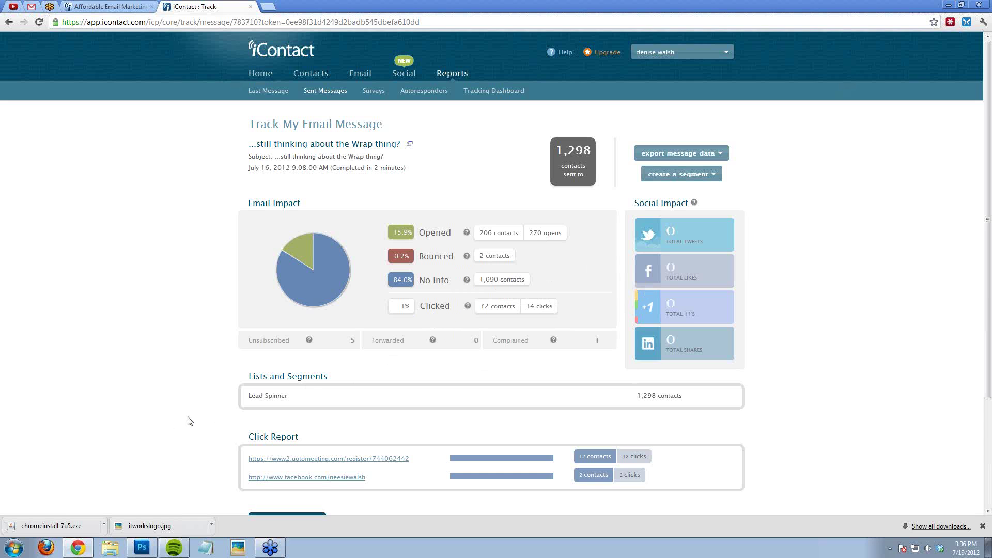
scroll(155, 429, "down", 2)
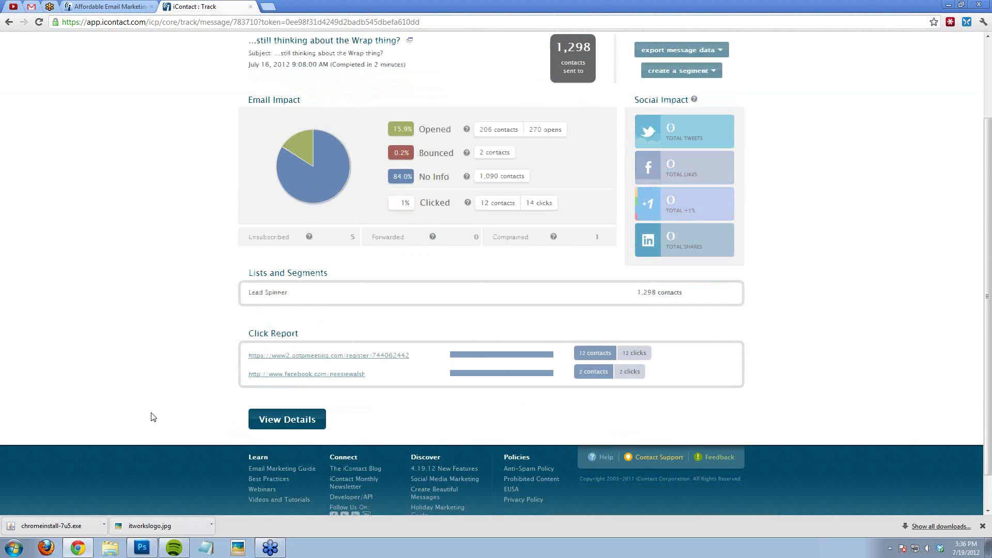
scroll(152, 415, "down", 1)
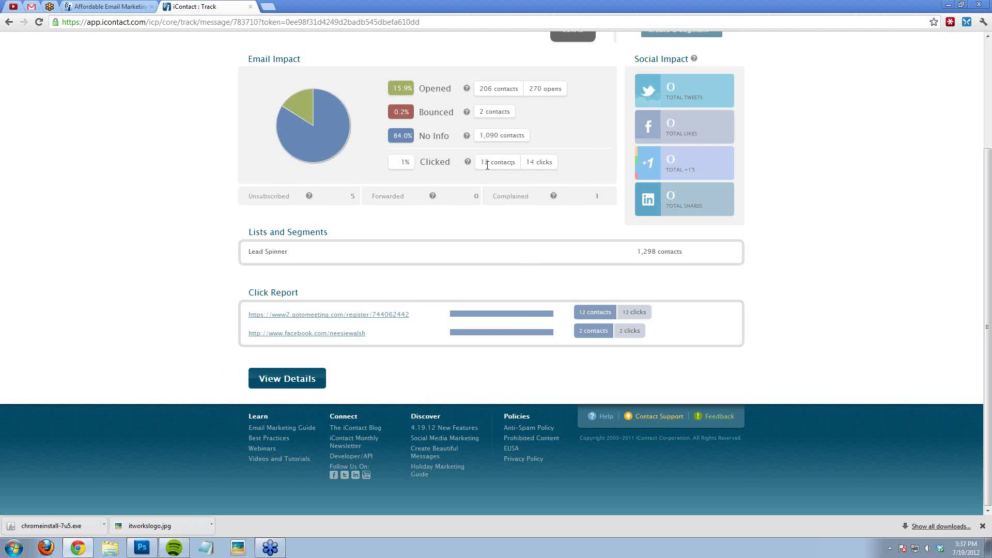
left_click(332, 320)
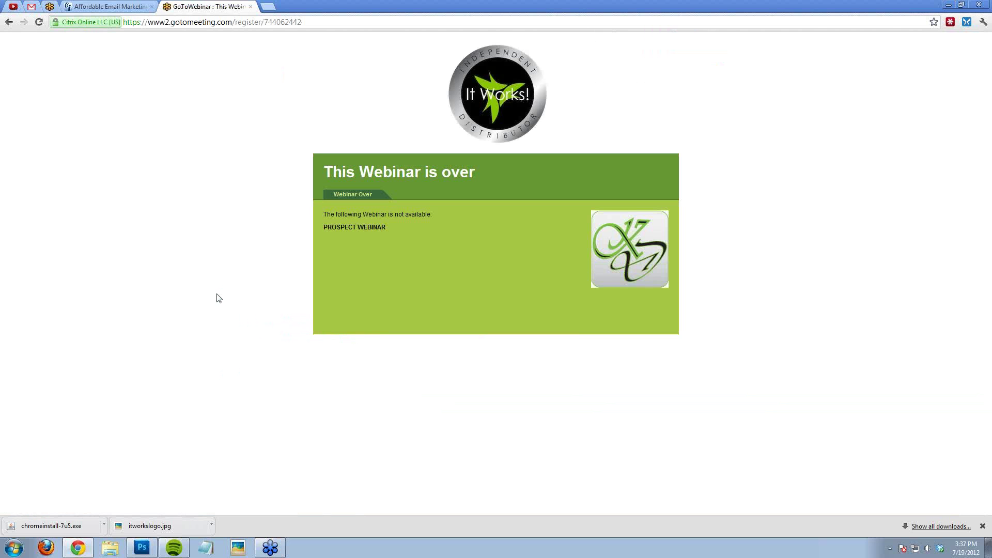
left_click(251, 5)
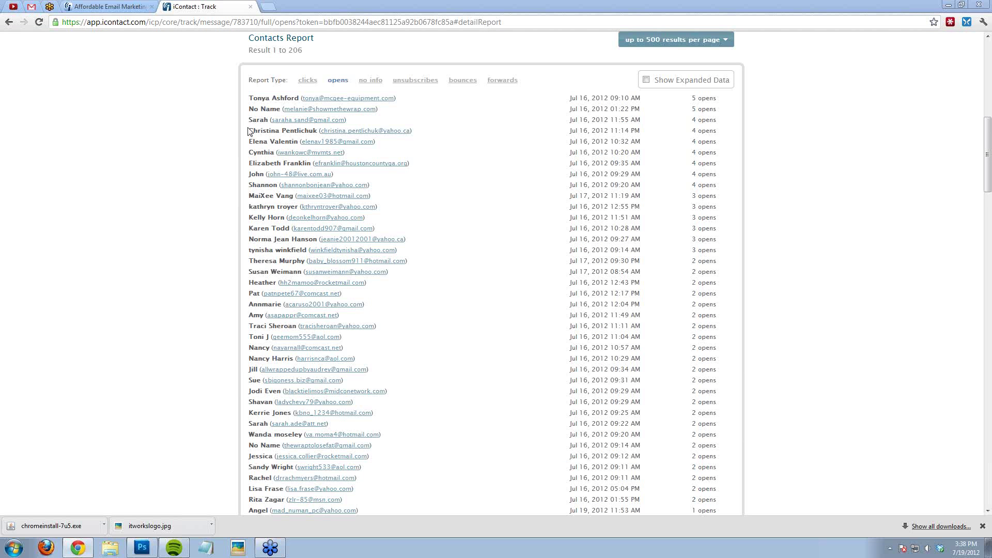
scroll(209, 277, "down", 4)
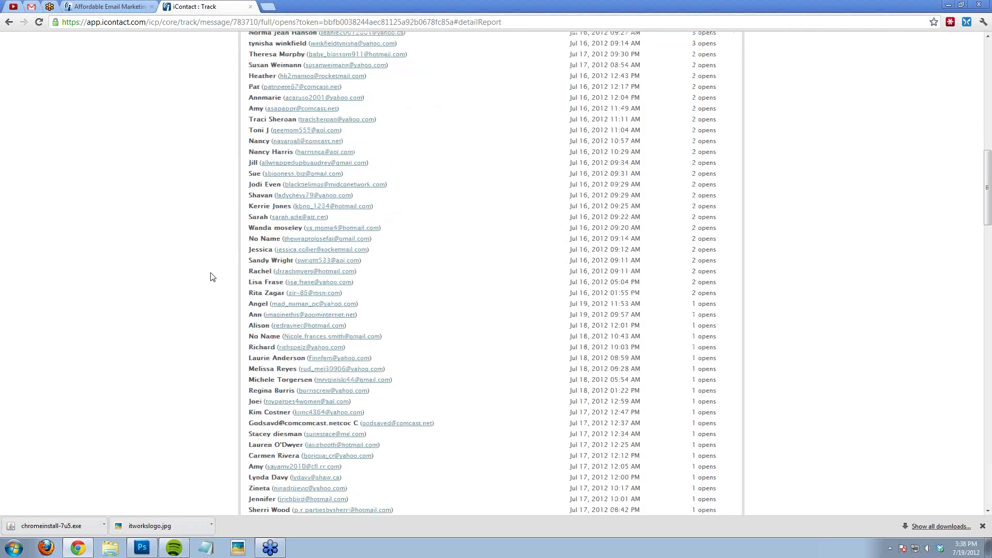
scroll(210, 277, "down", 2)
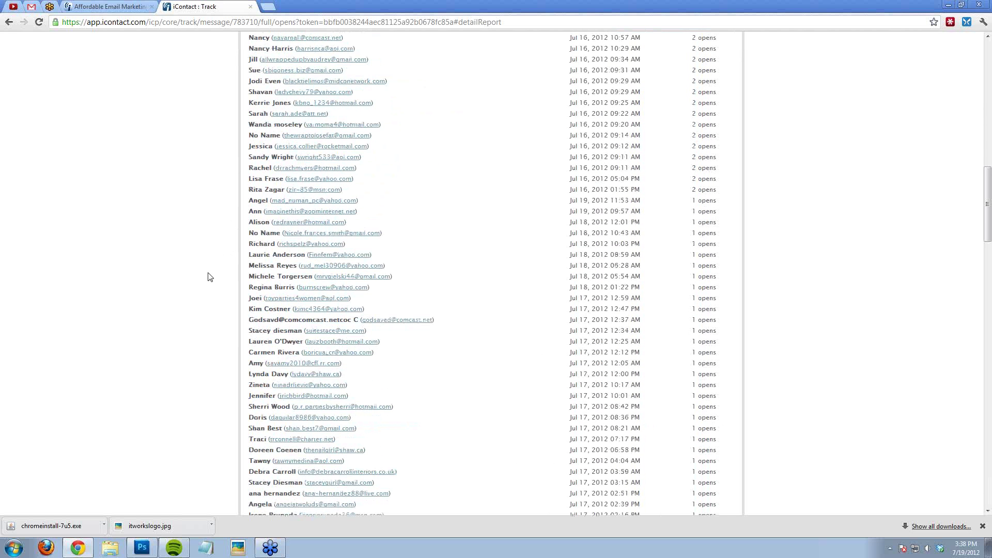
scroll(211, 277, "down", 3)
scroll(210, 278, "down", 2)
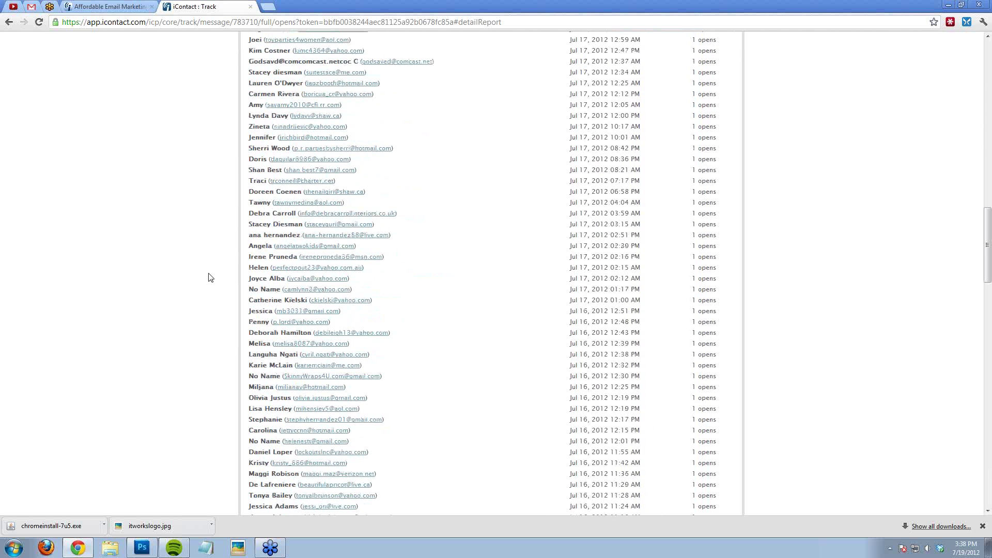
scroll(208, 284, "down", 1)
scroll(207, 282, "down", 3)
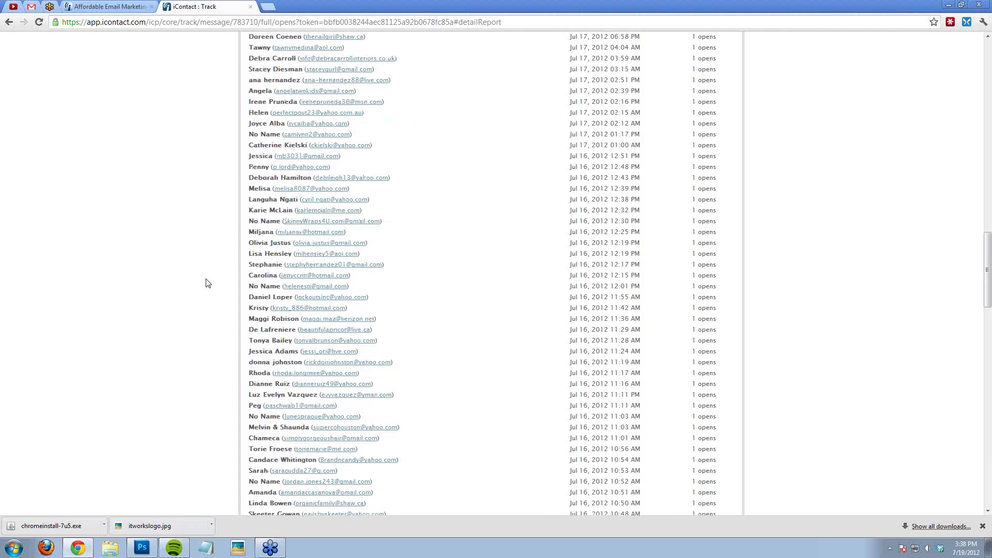
scroll(182, 306, "up", 10)
scroll(181, 308, "up", 13)
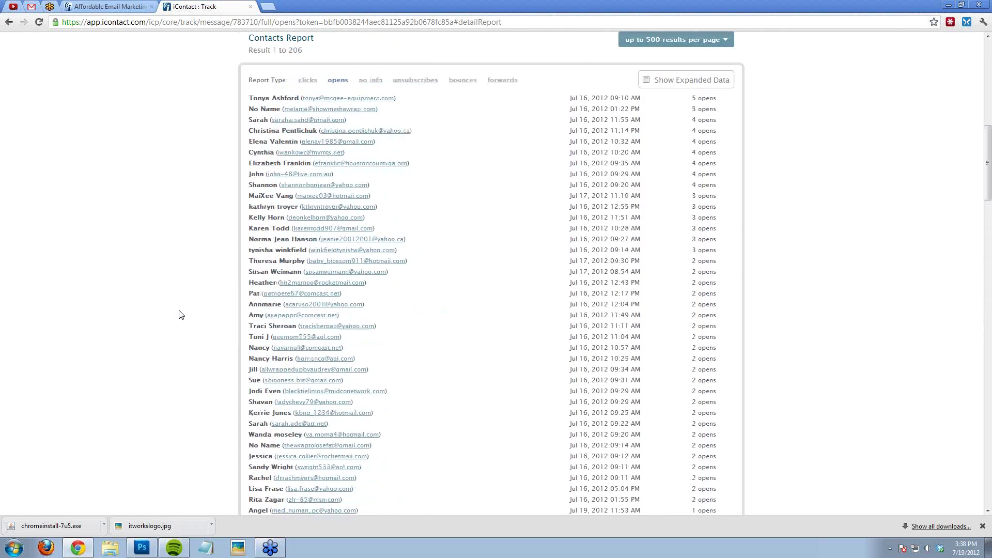
scroll(184, 310, "down", 7)
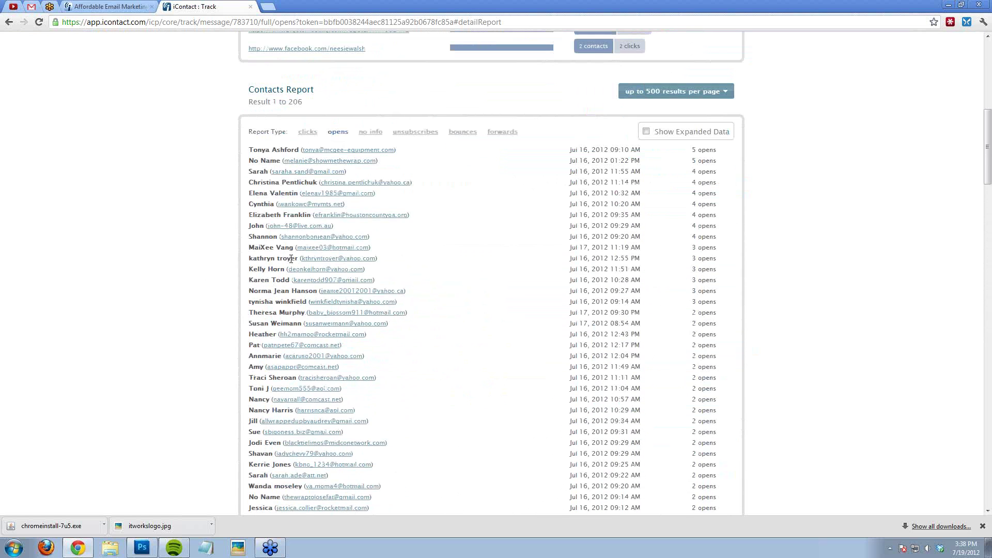
left_click_drag(288, 280, 251, 285)
left_click(239, 292)
scroll(135, 295, "down", 2)
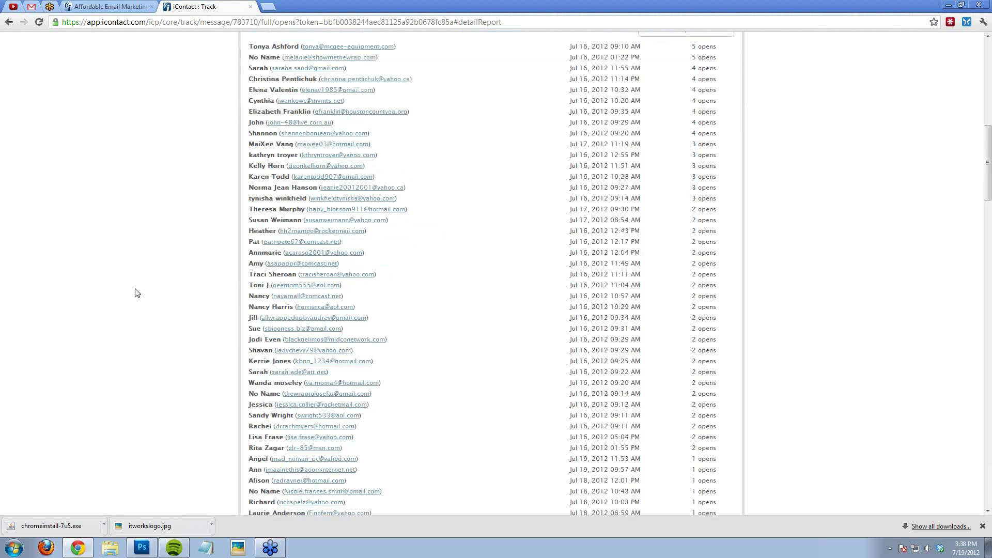
scroll(137, 293, "down", 3)
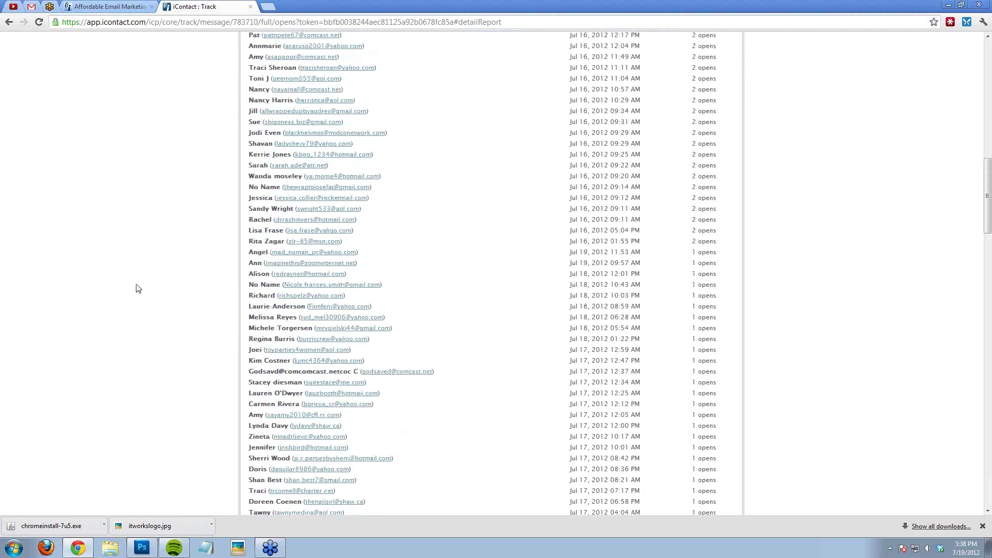
scroll(138, 289, "up", 3)
scroll(139, 288, "up", 10)
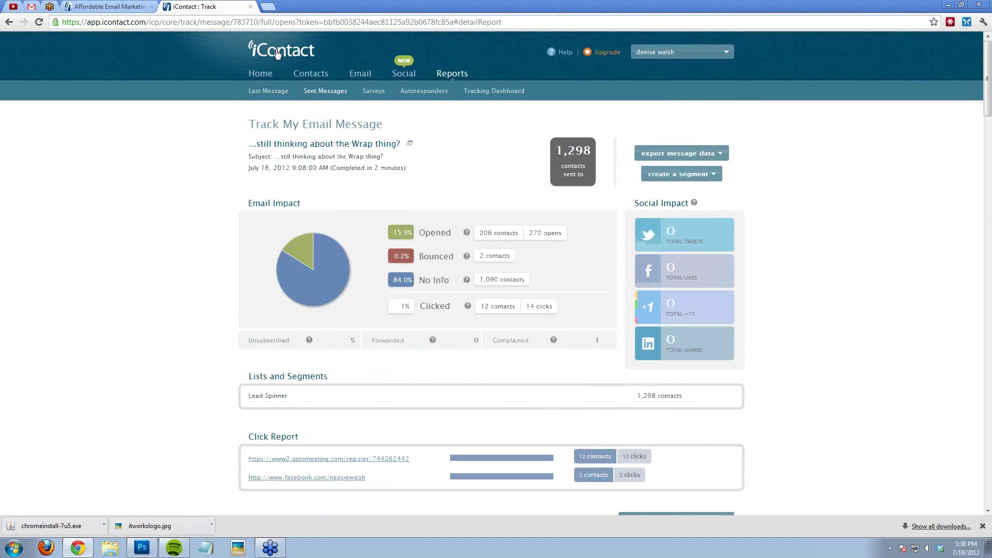
Step: Return to the iContact Home dashboard with its account health meters
left_click(278, 52)
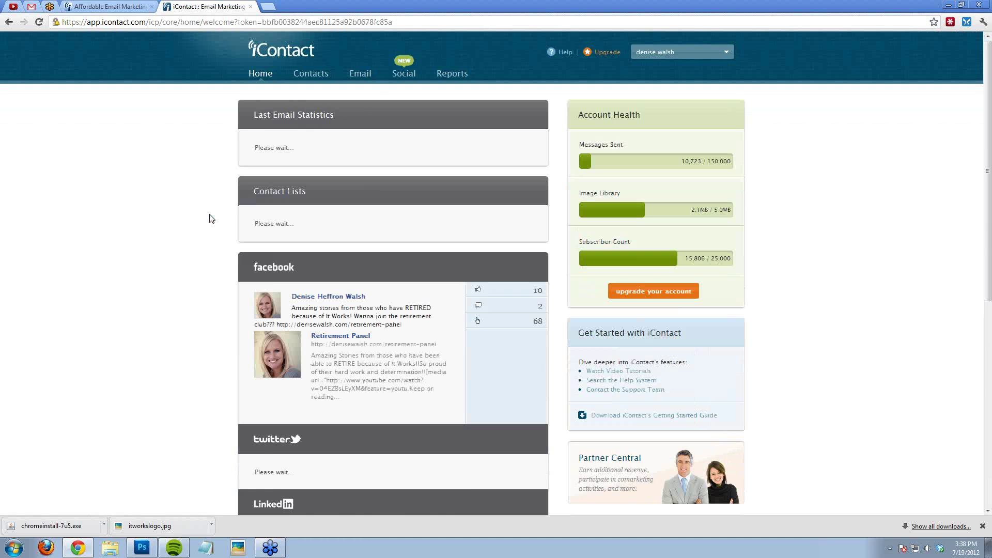